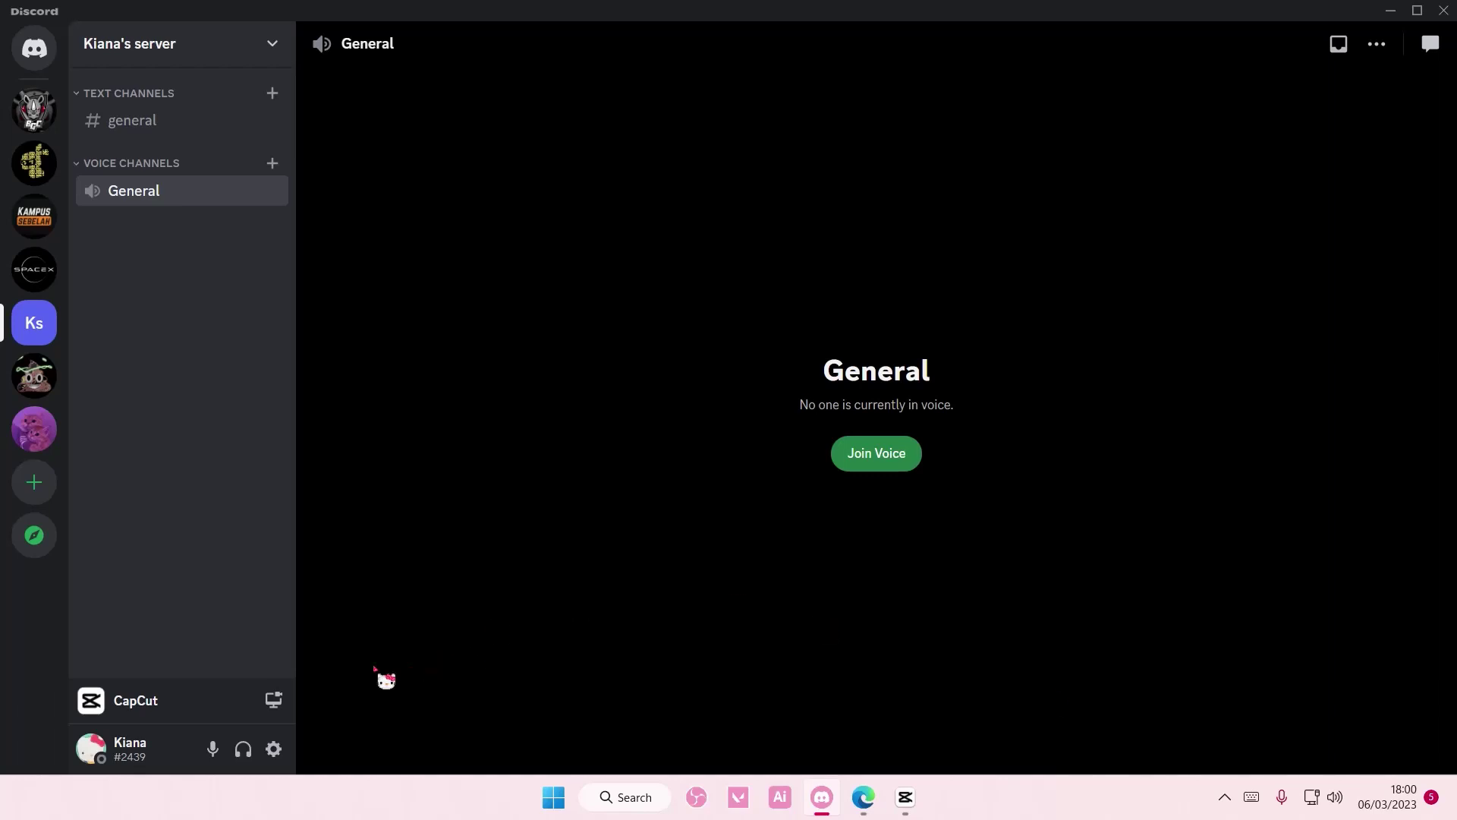
Open the user profile customization page from the account settings
left_click(273, 749)
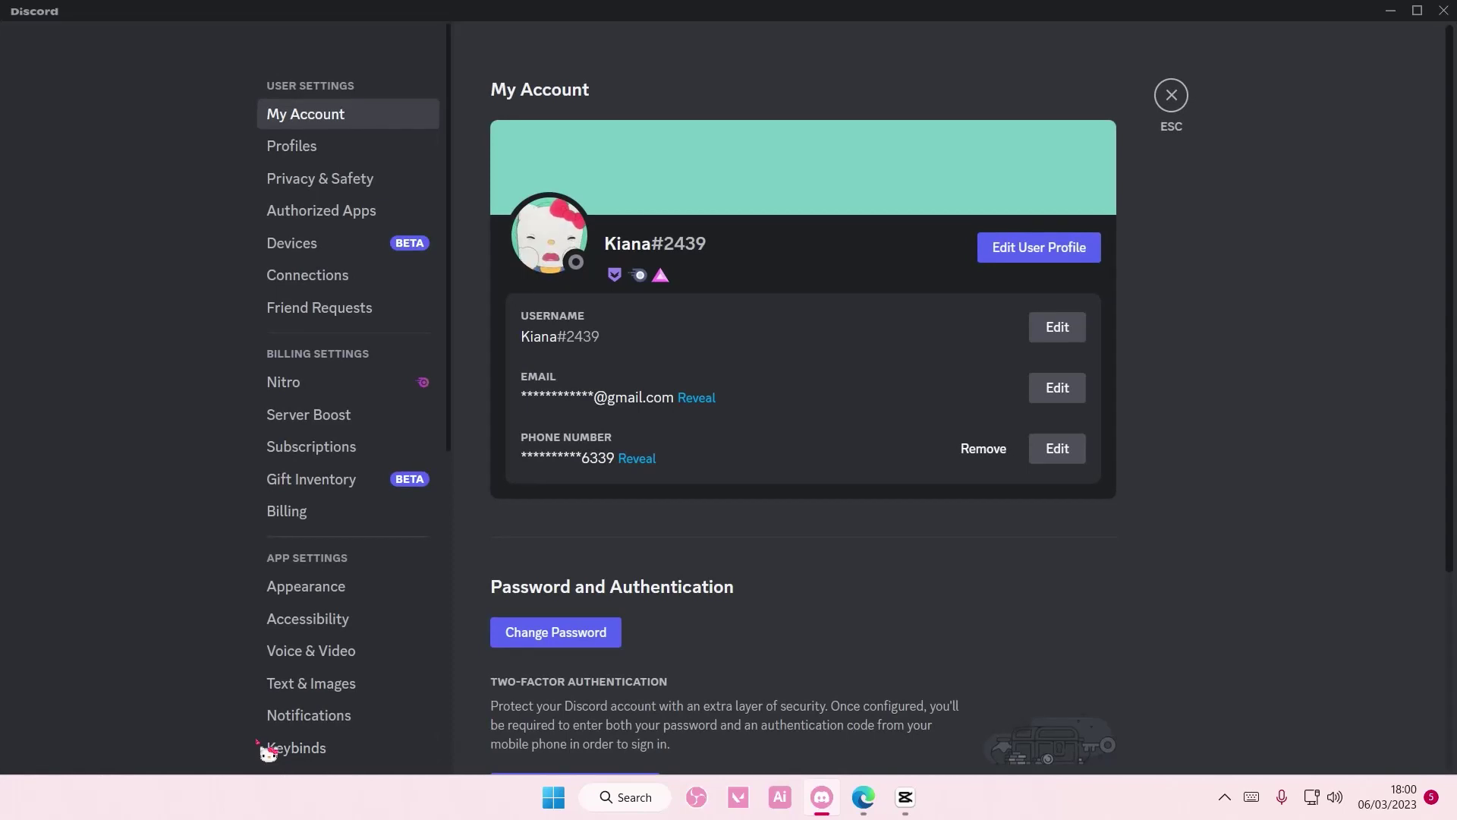
left_click(1084, 246)
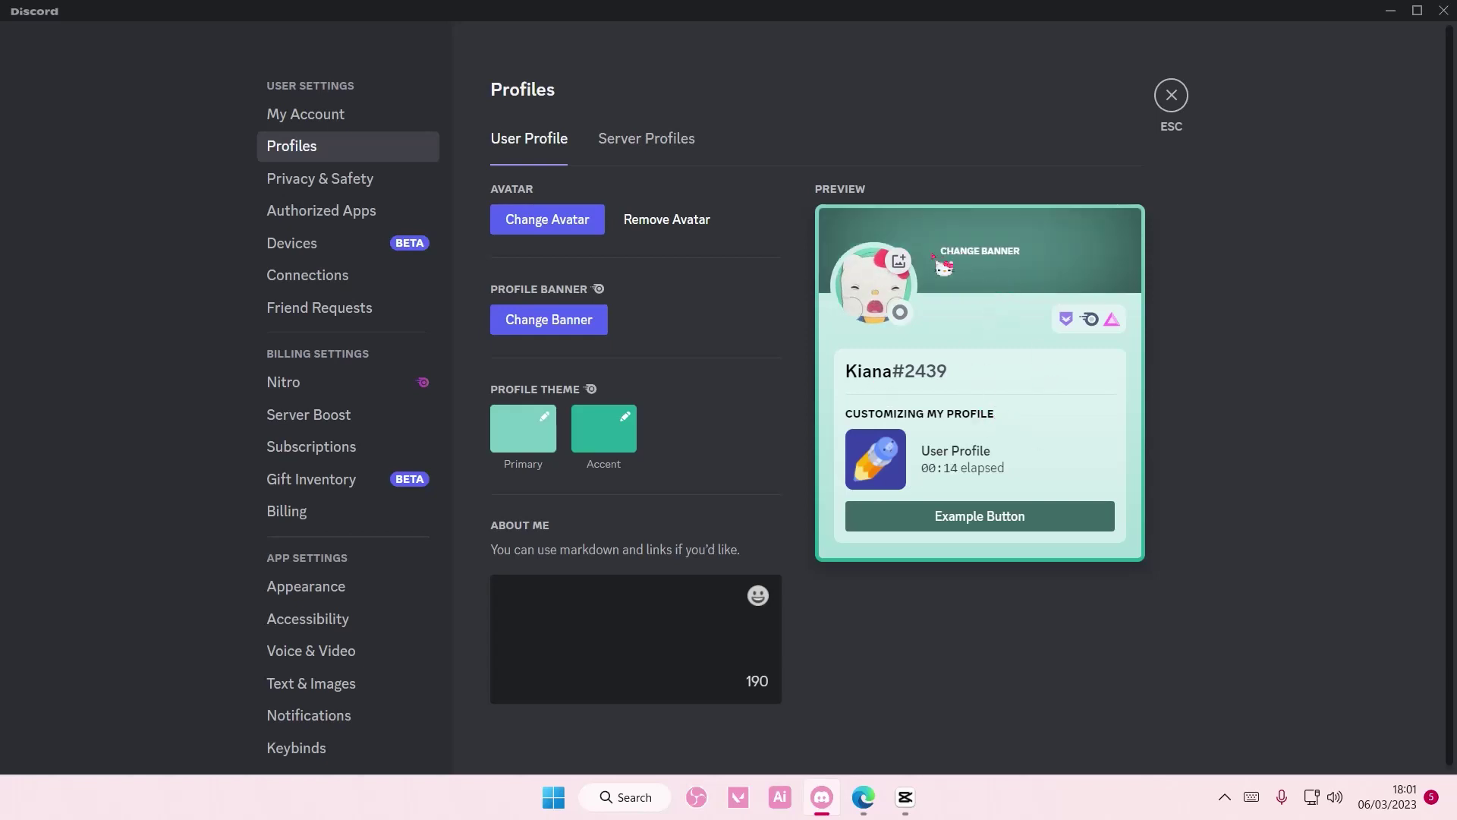
mouse_move(607, 288)
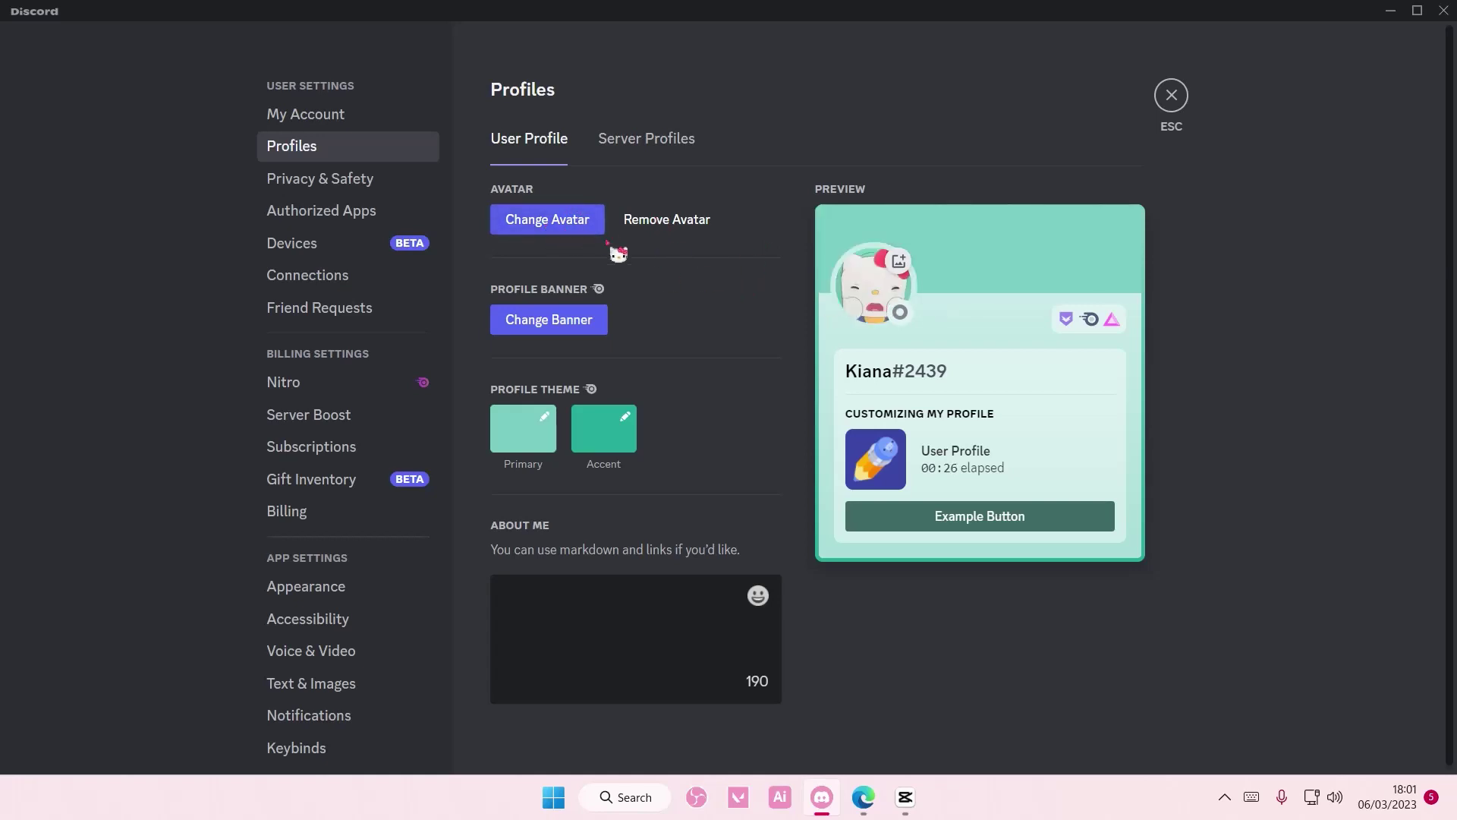
Set the user profile avatar to the pink pixel-art Hello Kitty GIF found by searching Tenor for "pink"
left_click(586, 228)
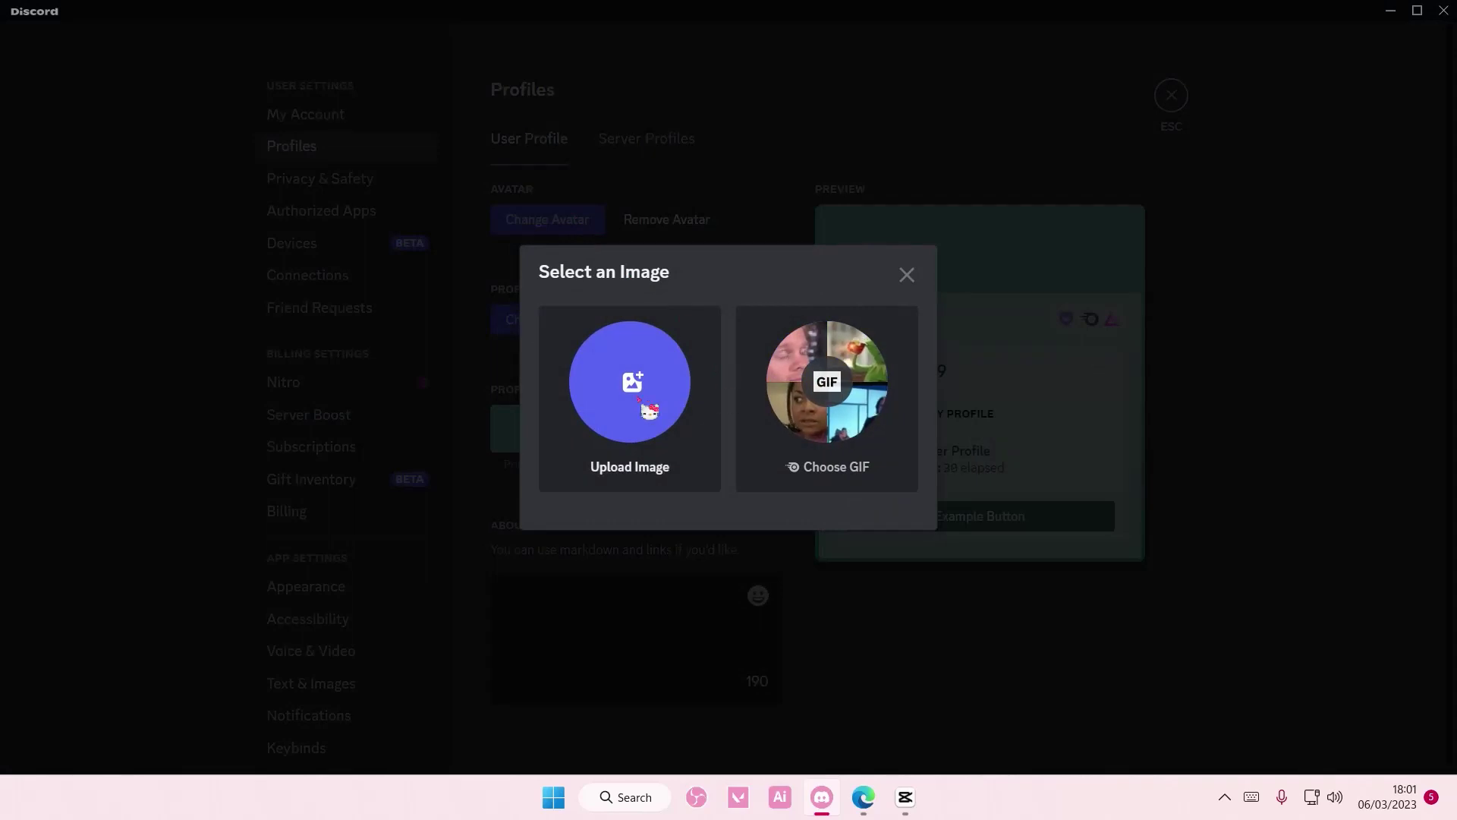
left_click(824, 412)
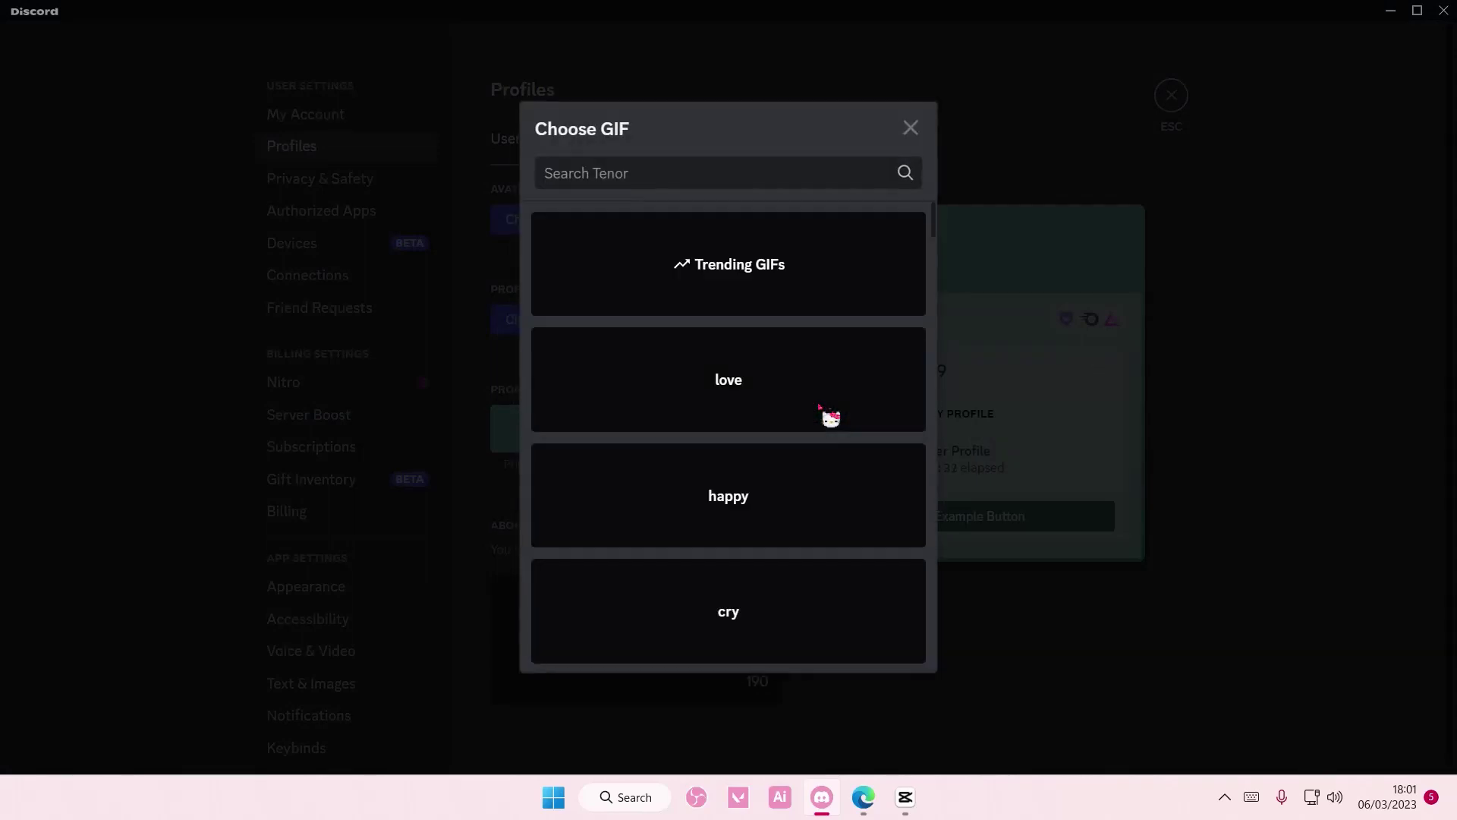
scroll(818, 409, "down", 2)
scroll(827, 415, "up", 2)
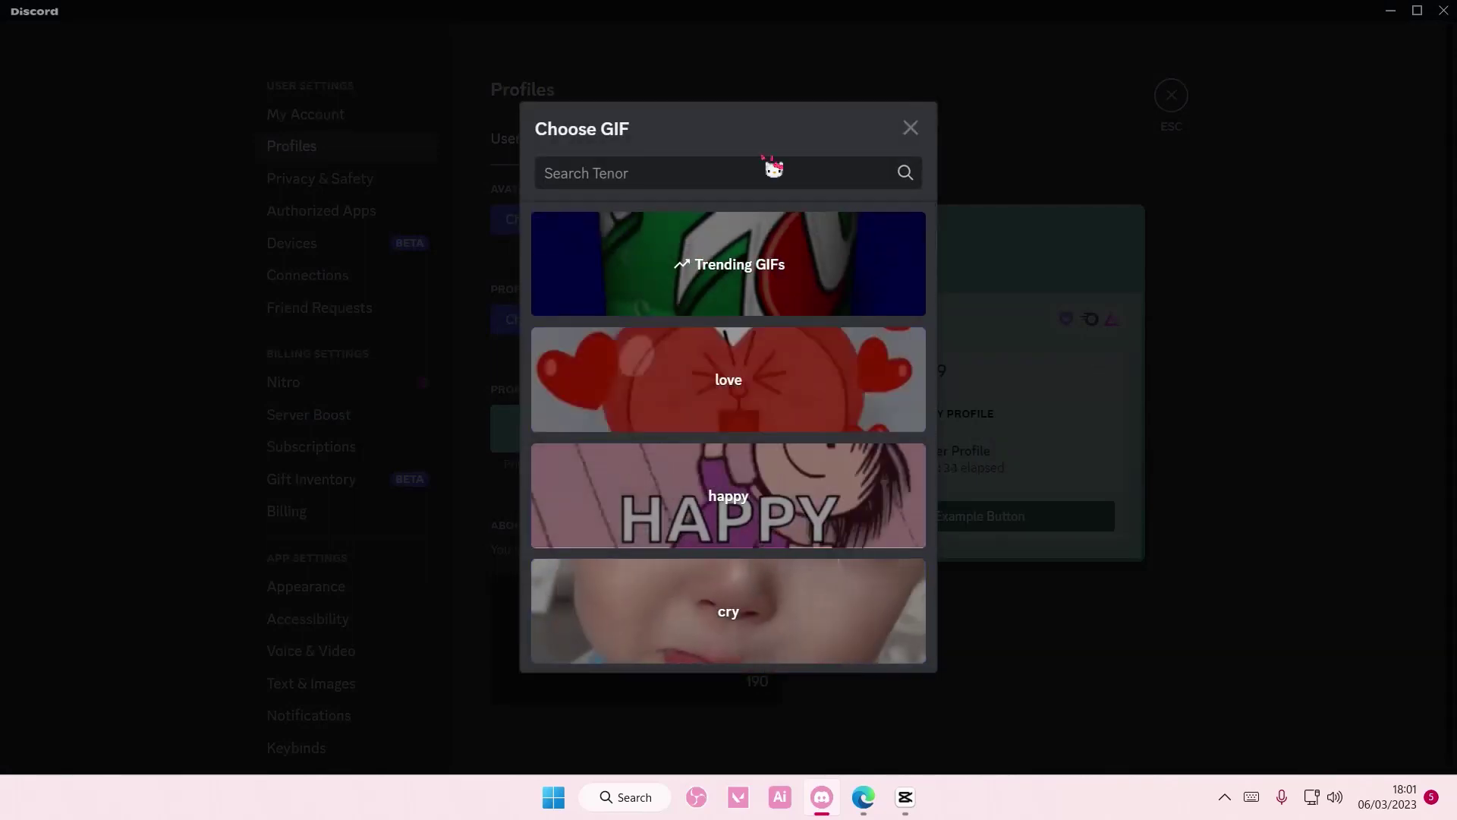
left_click(767, 172)
type("pink")
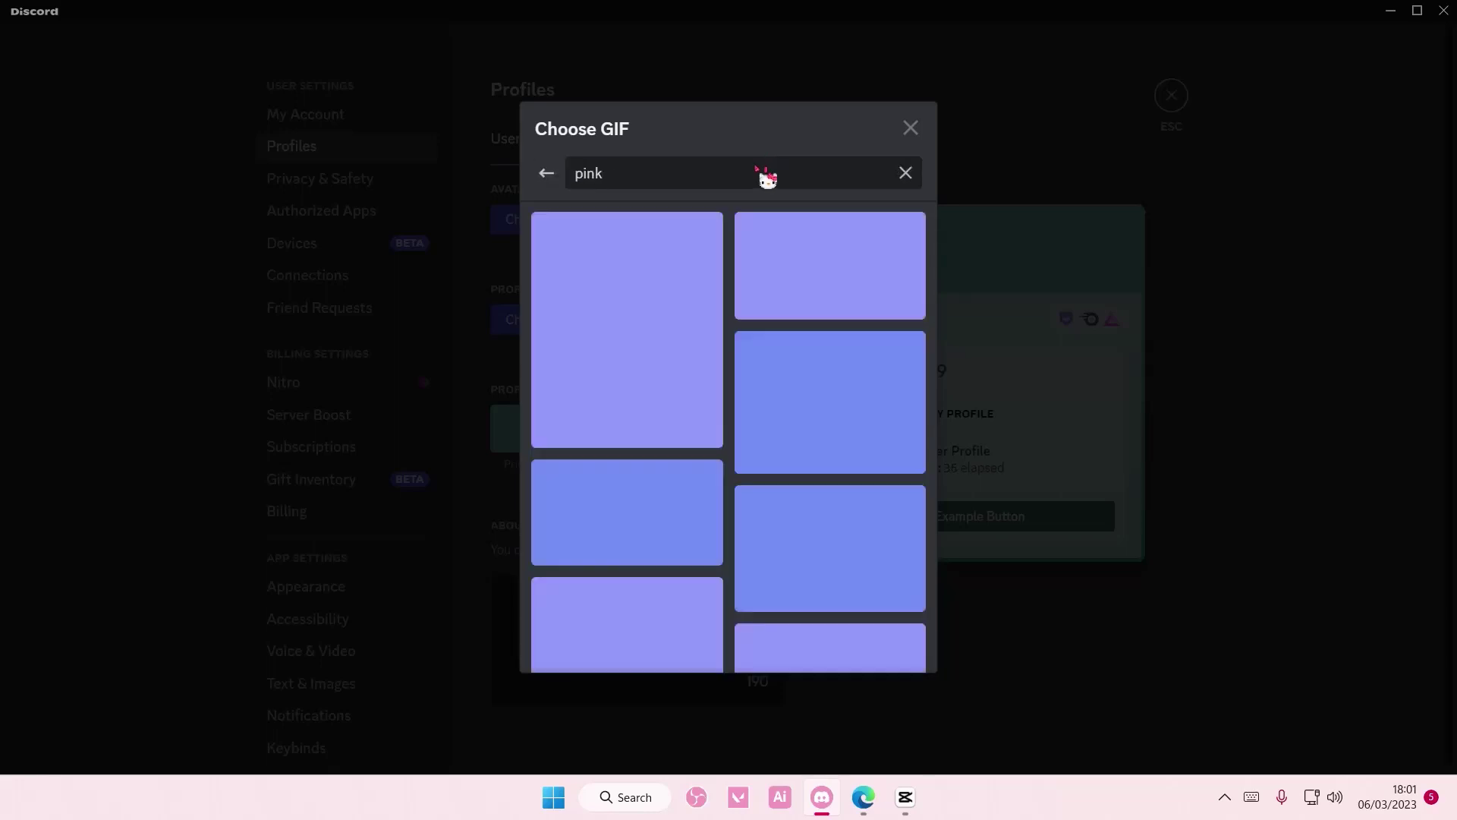
scroll(789, 281, "down", 1)
scroll(792, 281, "down", 2)
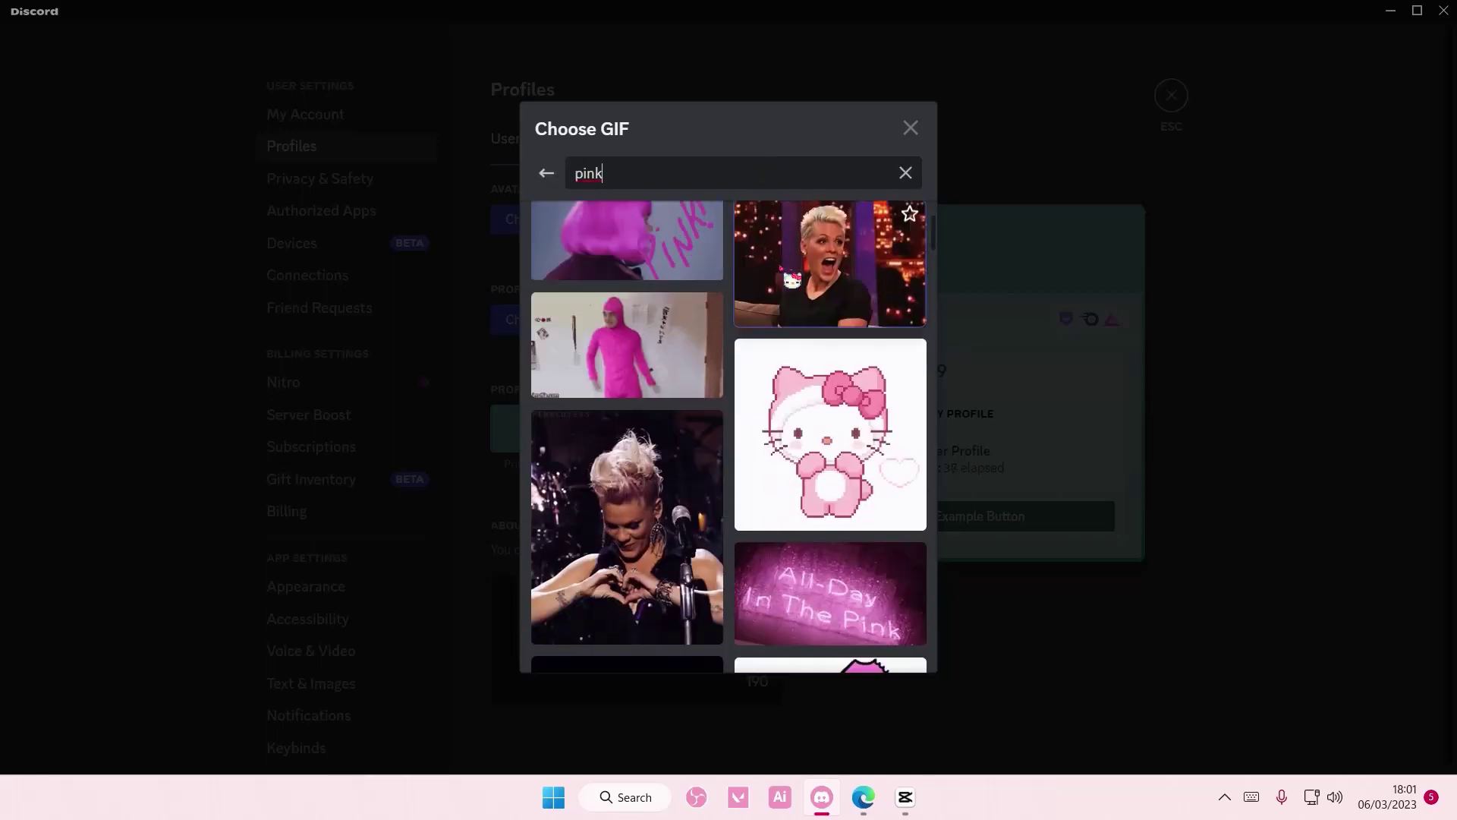
left_click(843, 364)
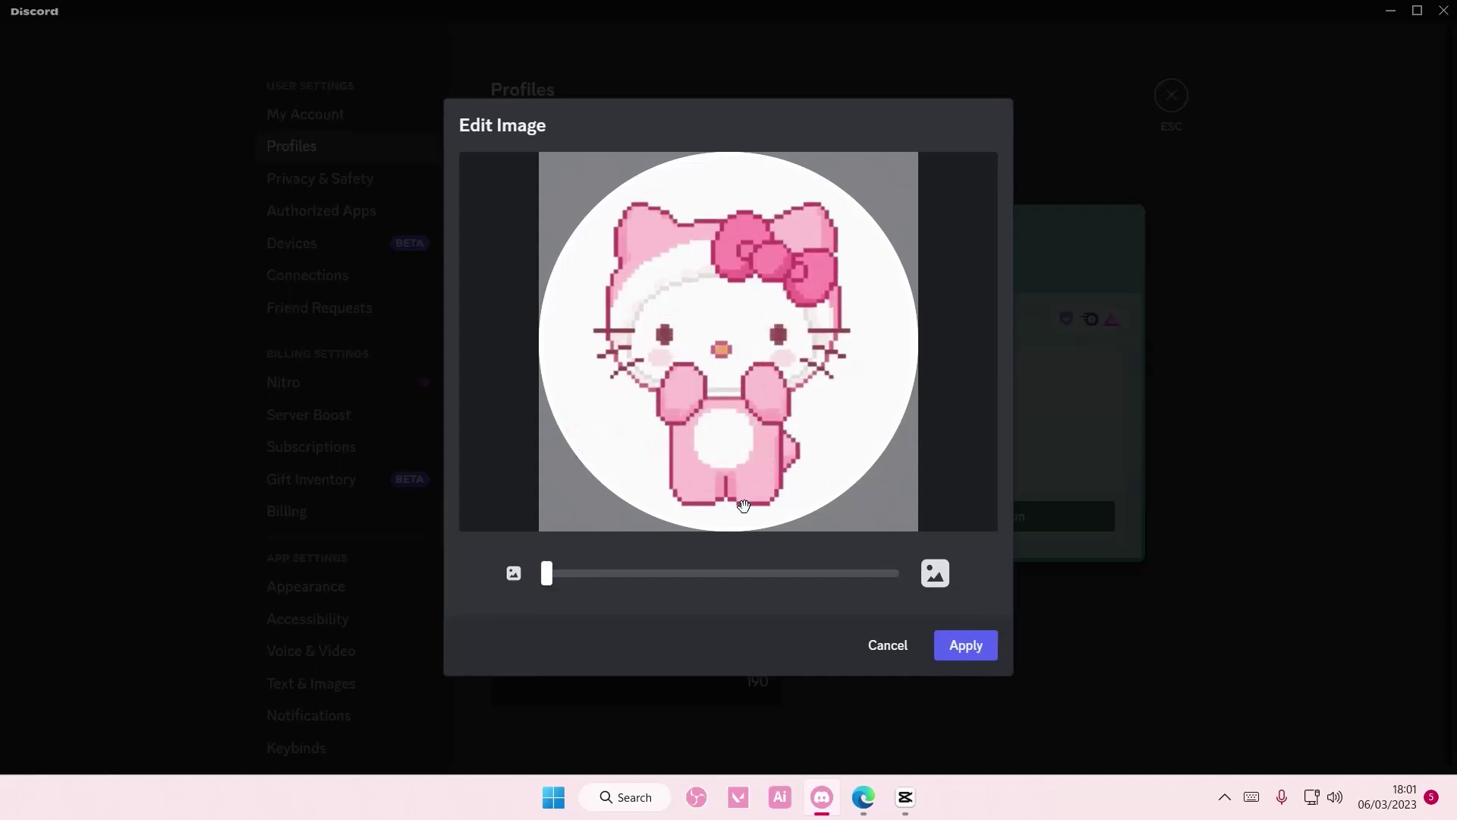
left_click(969, 646)
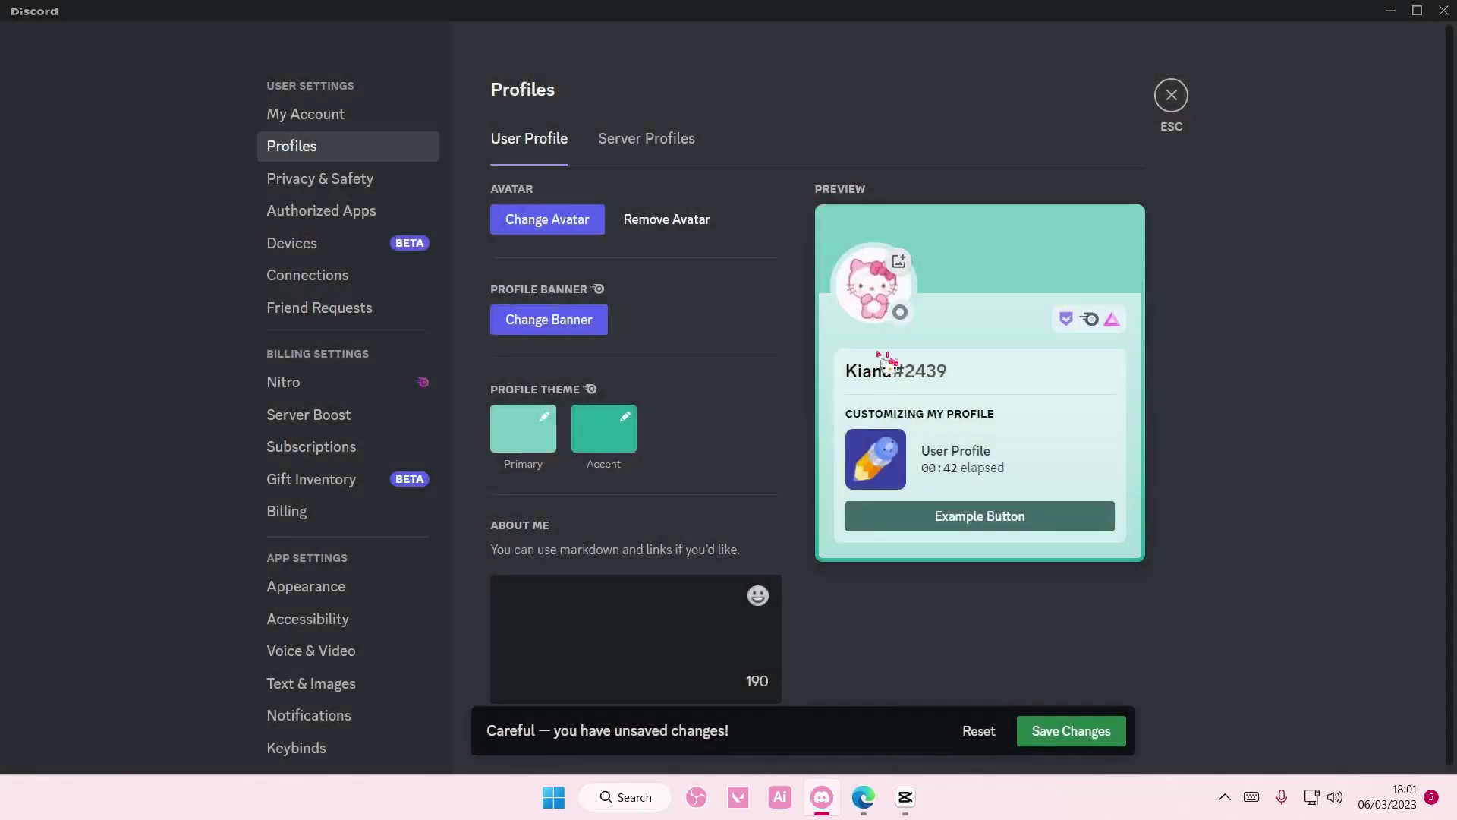
left_click(980, 288)
left_click(828, 380)
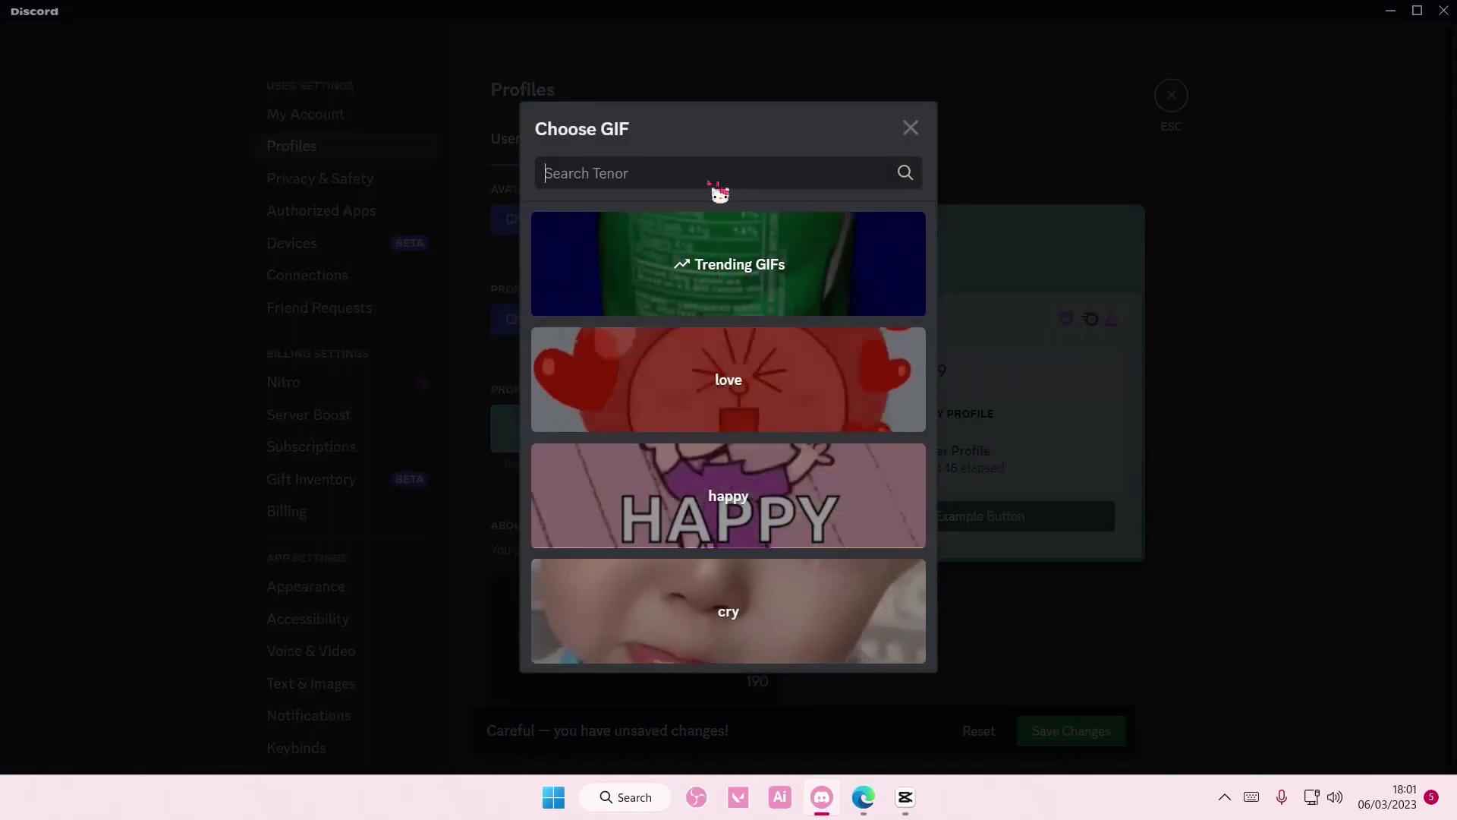
type("hello kitty")
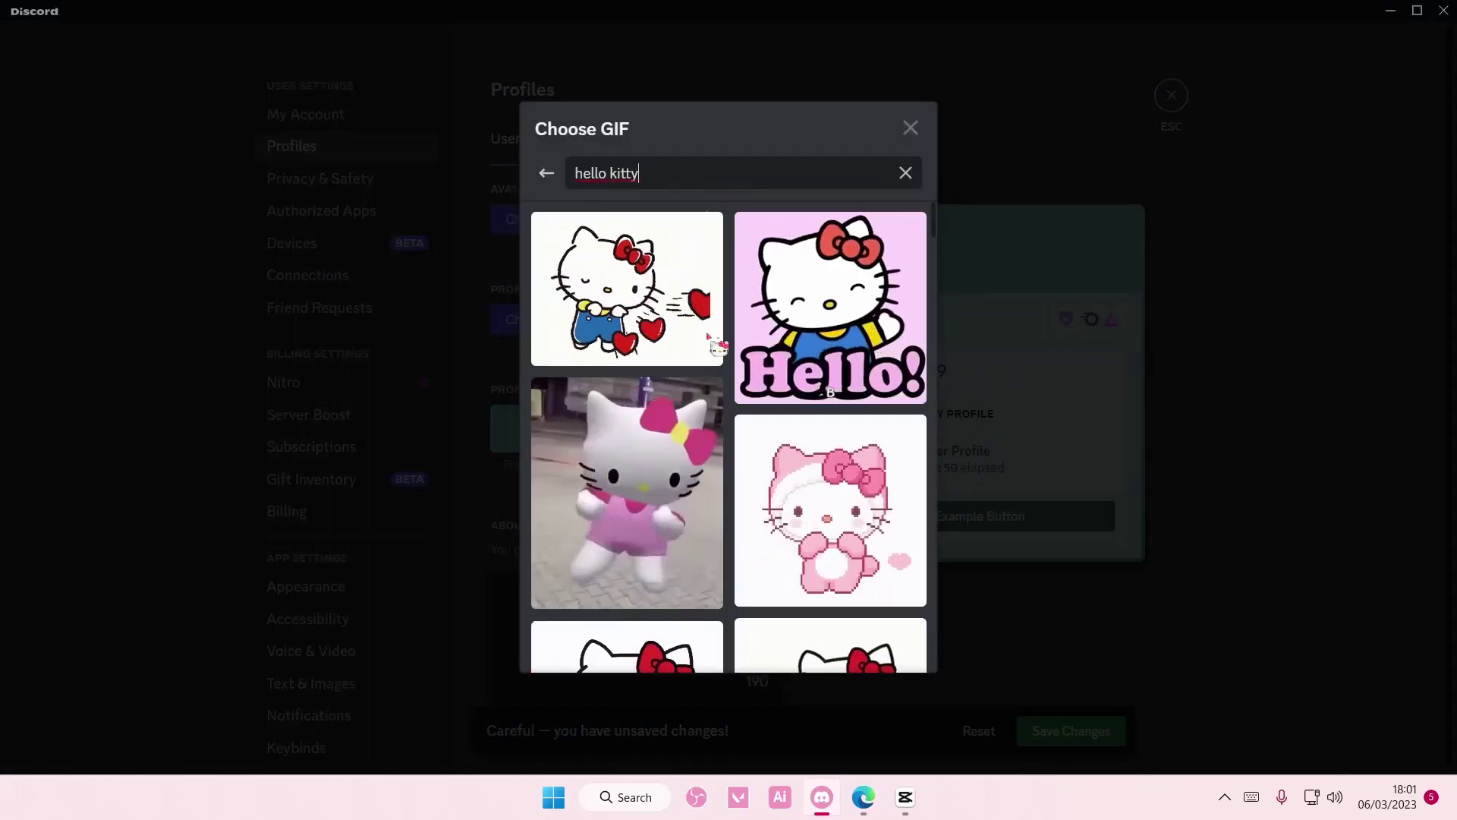
scroll(718, 348, "down", 5)
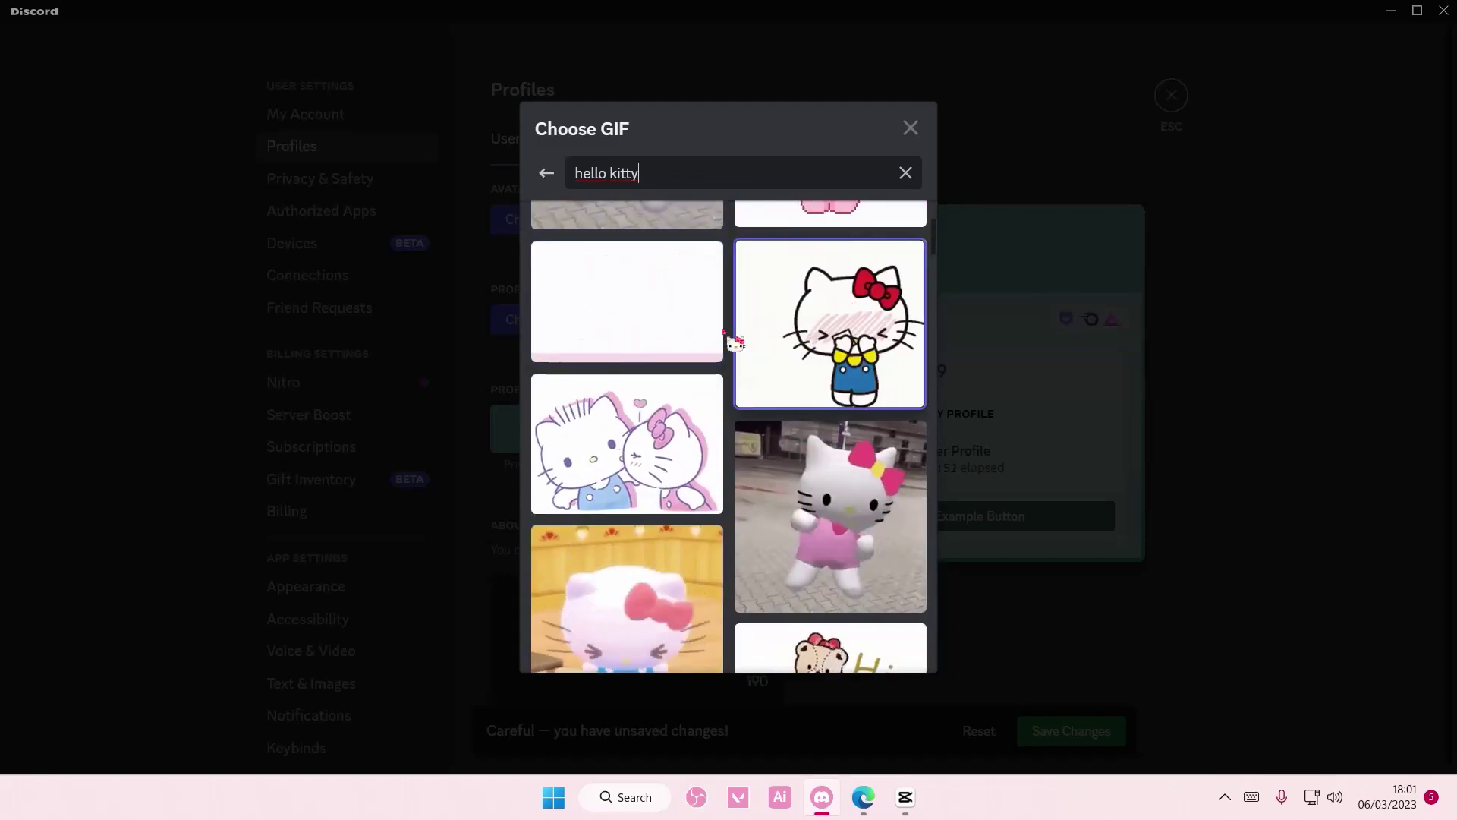
left_click(681, 334)
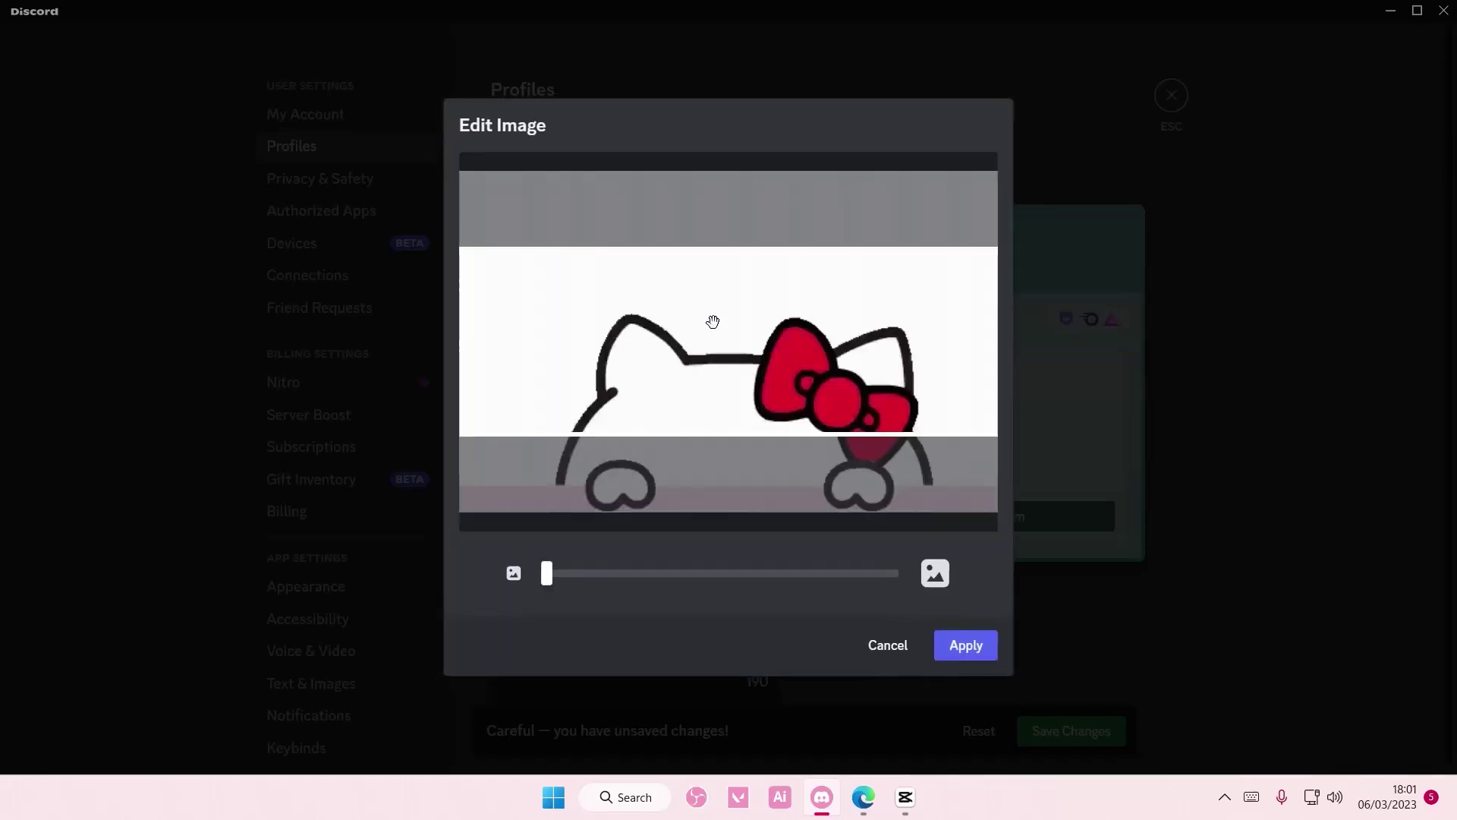
mouse_move(543, 581)
left_mouse_down()
mouse_move(895, 591)
mouse_move(542, 585)
left_mouse_up()
left_click(901, 643)
Set the user profile banner to the pink starry GIF found by searching Tenor for "pink background", adjusting its crop
left_click(753, 425)
left_click(696, 185)
type("pink background")
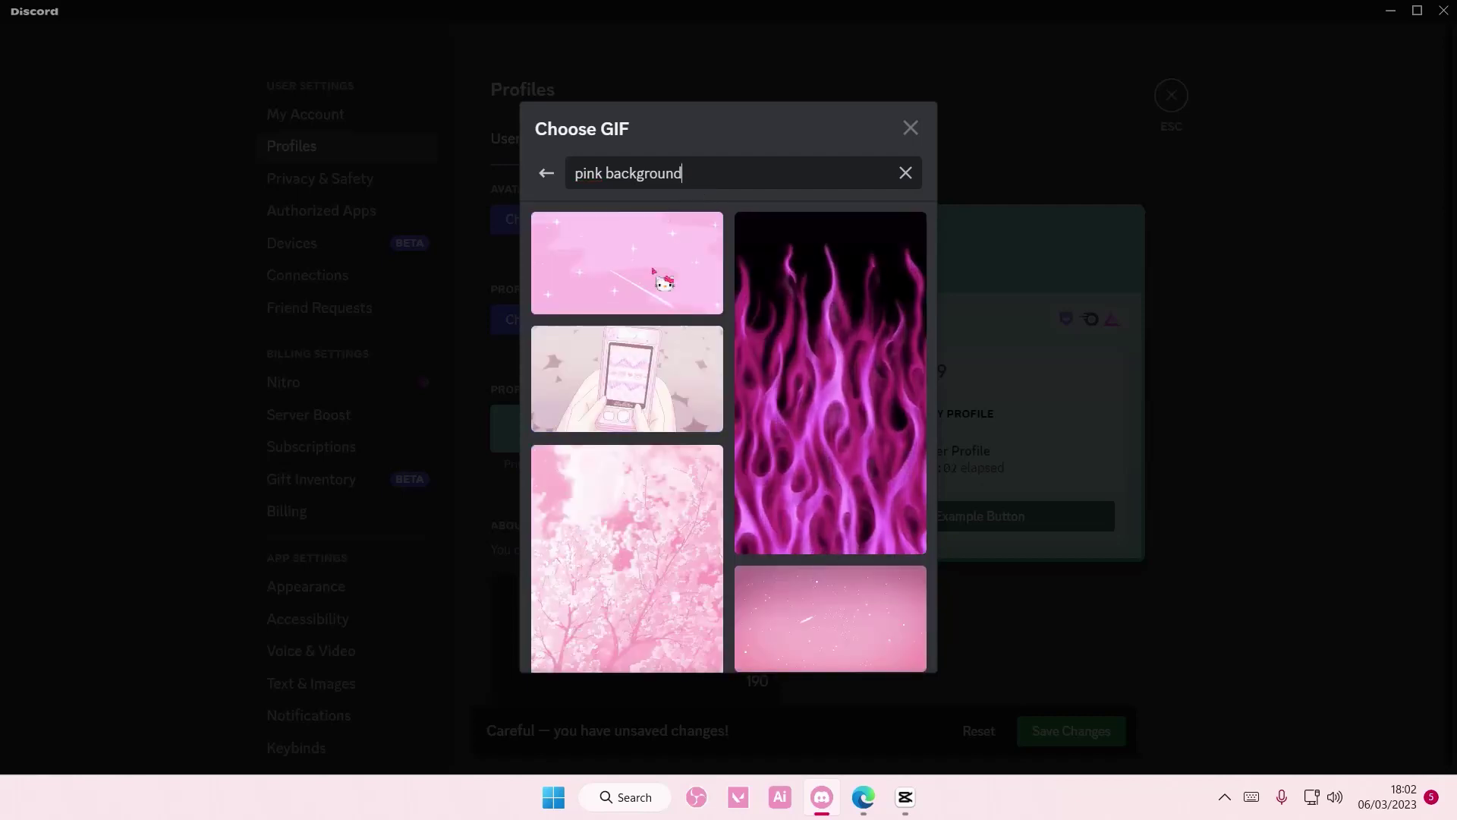
left_click(654, 288)
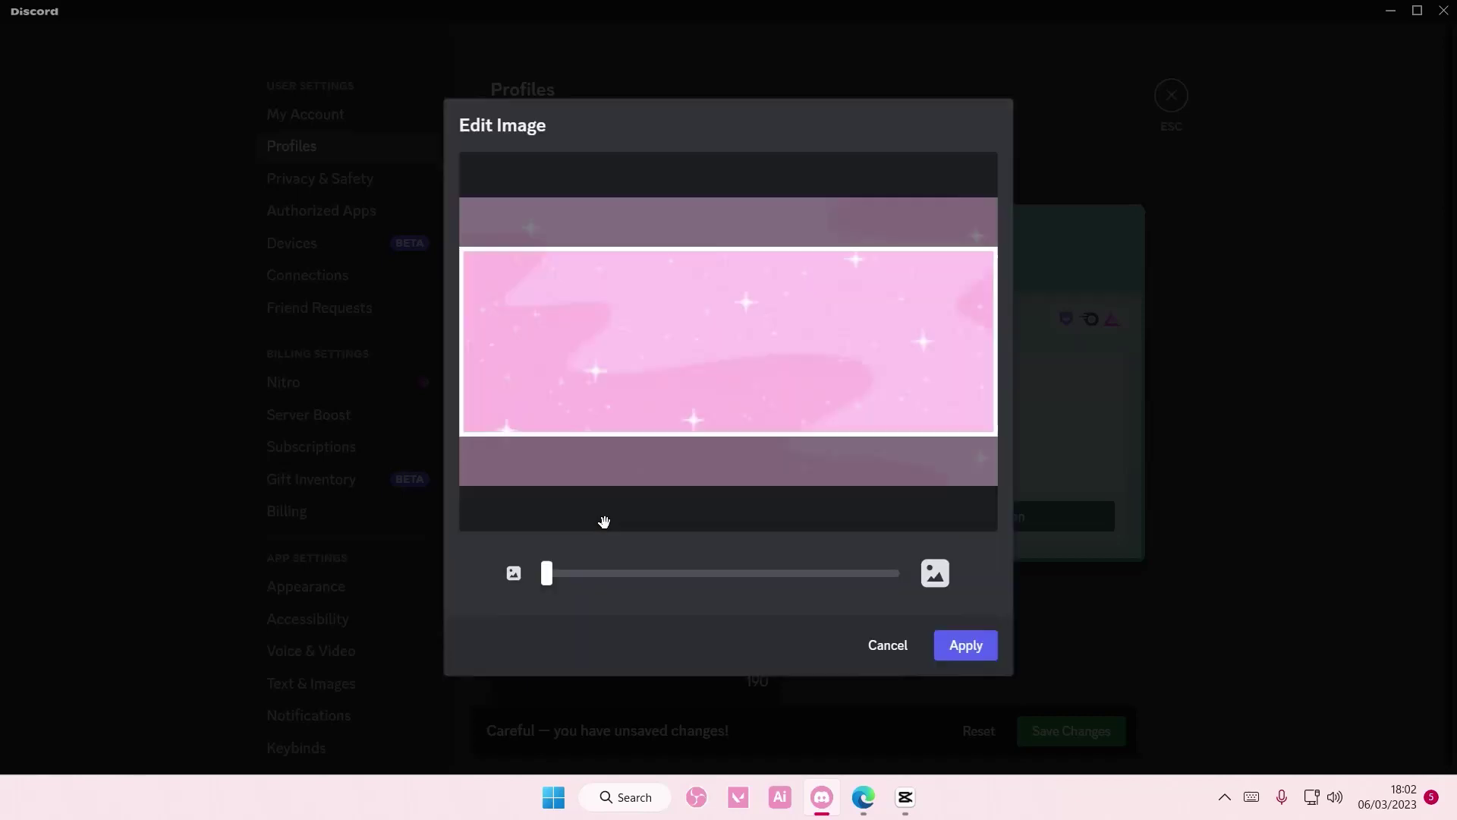
mouse_move(547, 573)
left_mouse_down()
mouse_move(764, 573)
mouse_move(543, 573)
left_mouse_up()
left_click_drag(813, 446, 790, 537)
left_click(984, 662)
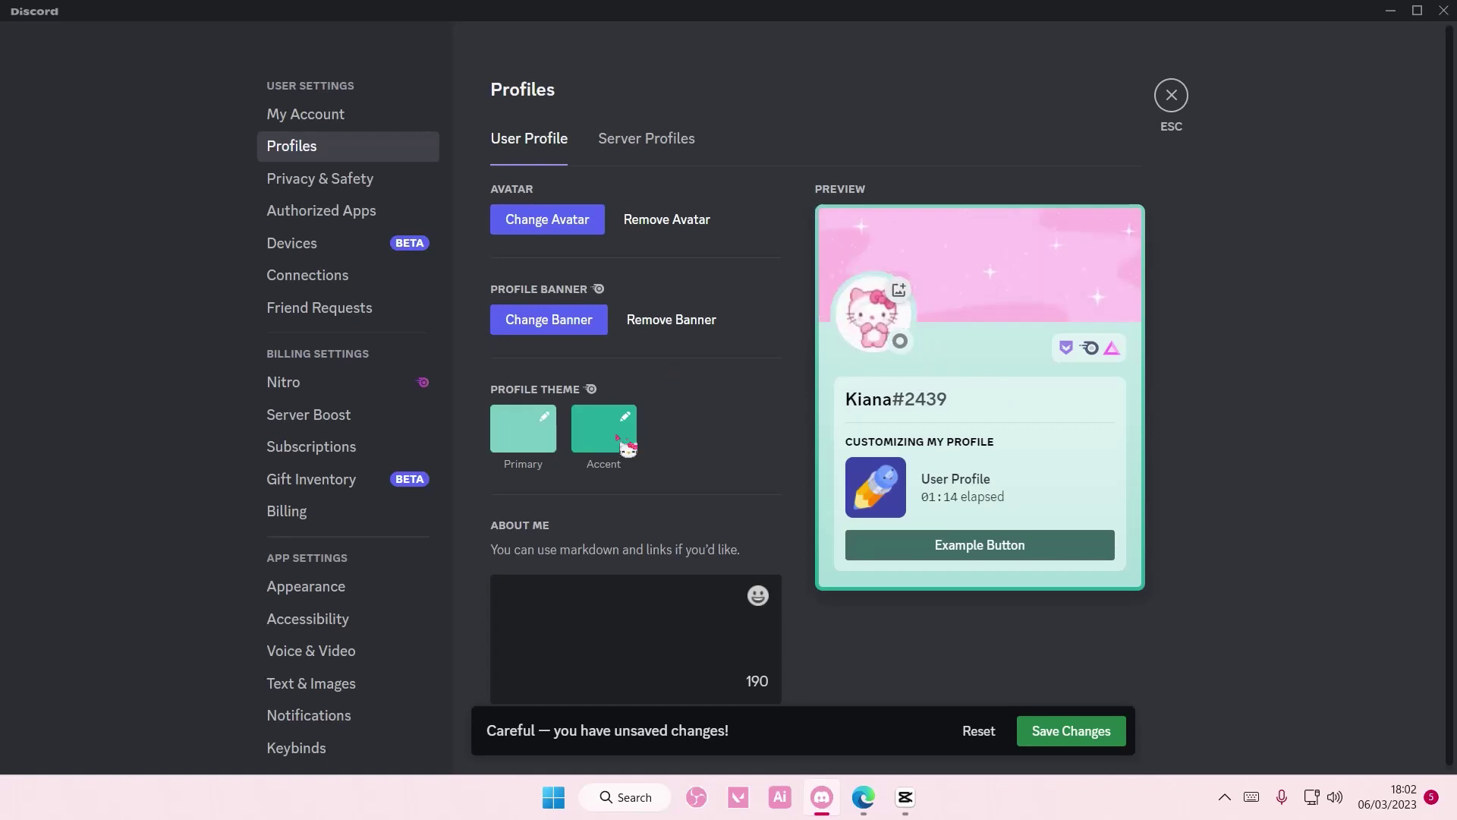
Set the primary colour of the user profile theme to light pink #ffb9cd
left_click(533, 431)
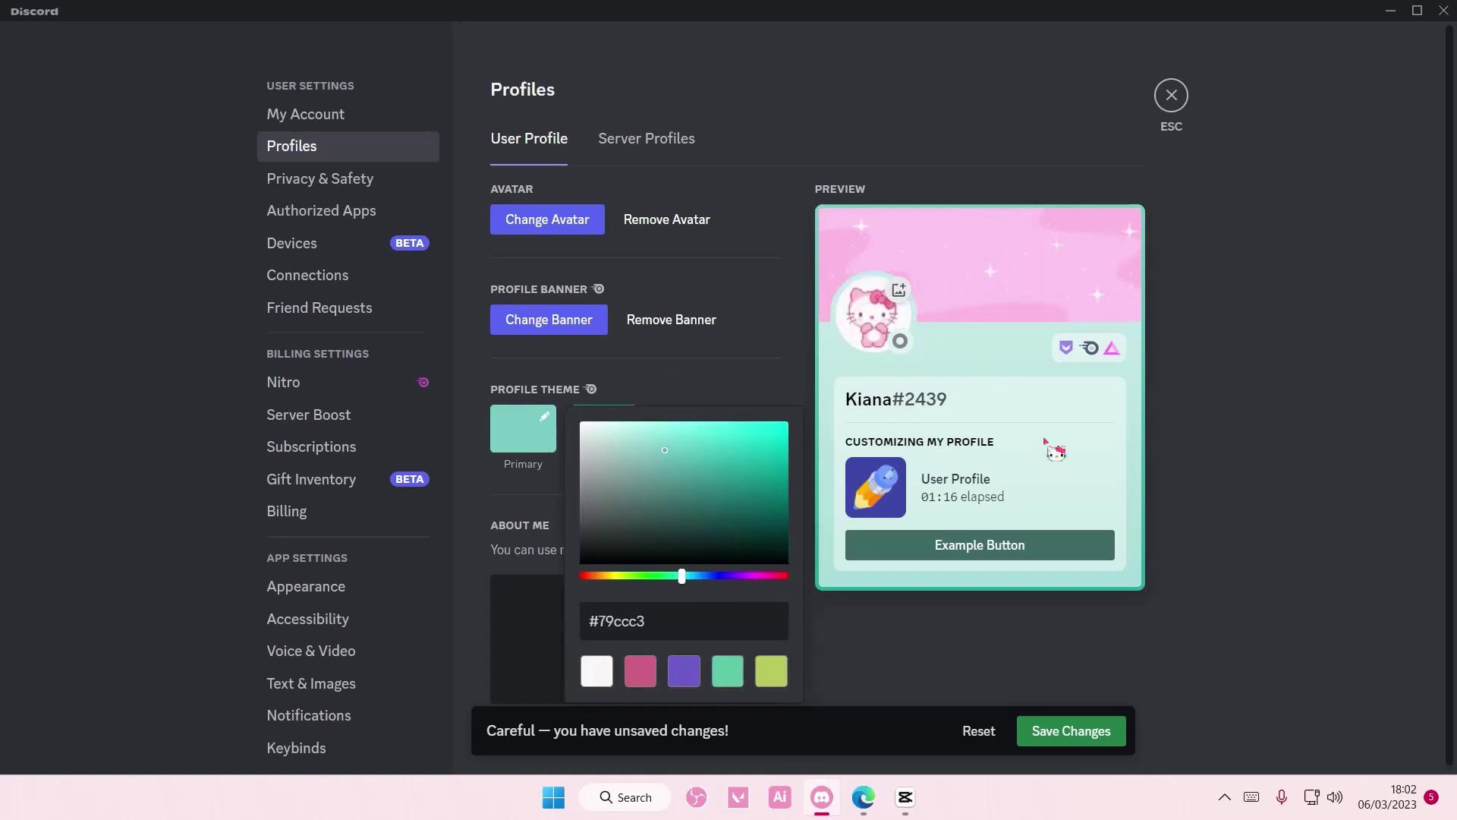
left_click(651, 668)
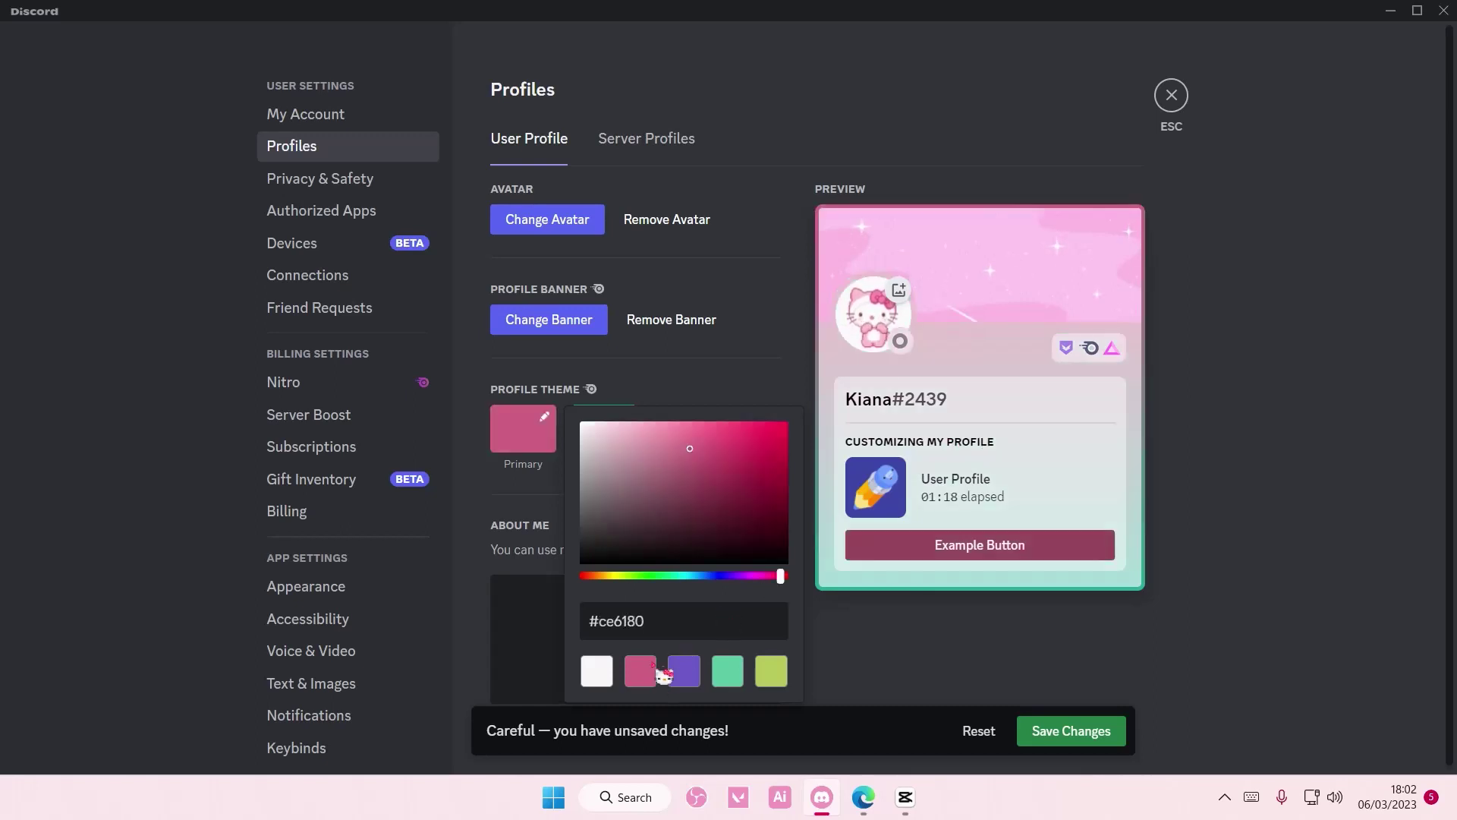
left_click_drag(687, 434, 637, 421)
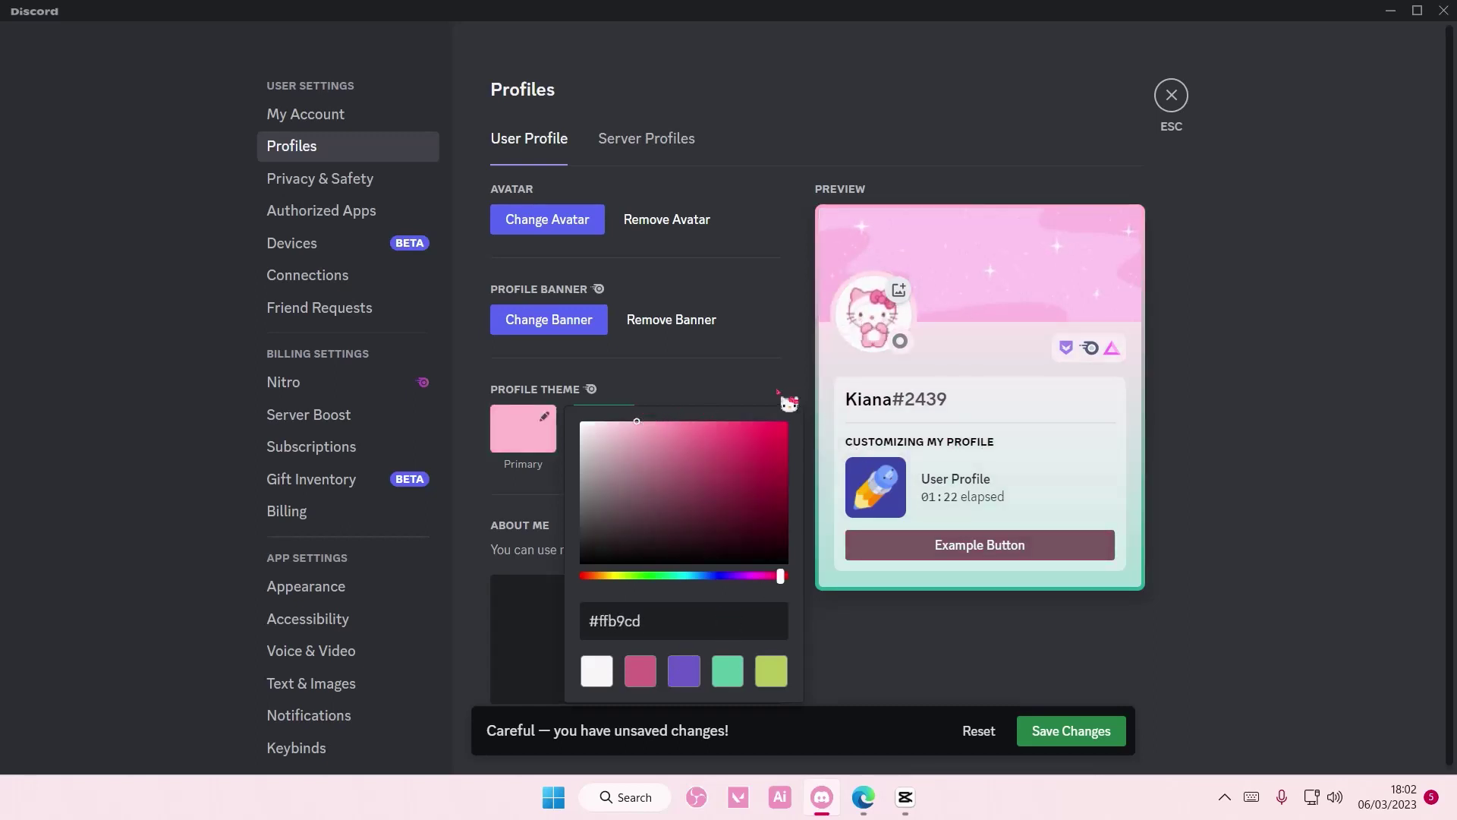
left_click(779, 393)
Set the accent colour of the user profile theme to dark magenta #812d52
left_click(620, 431)
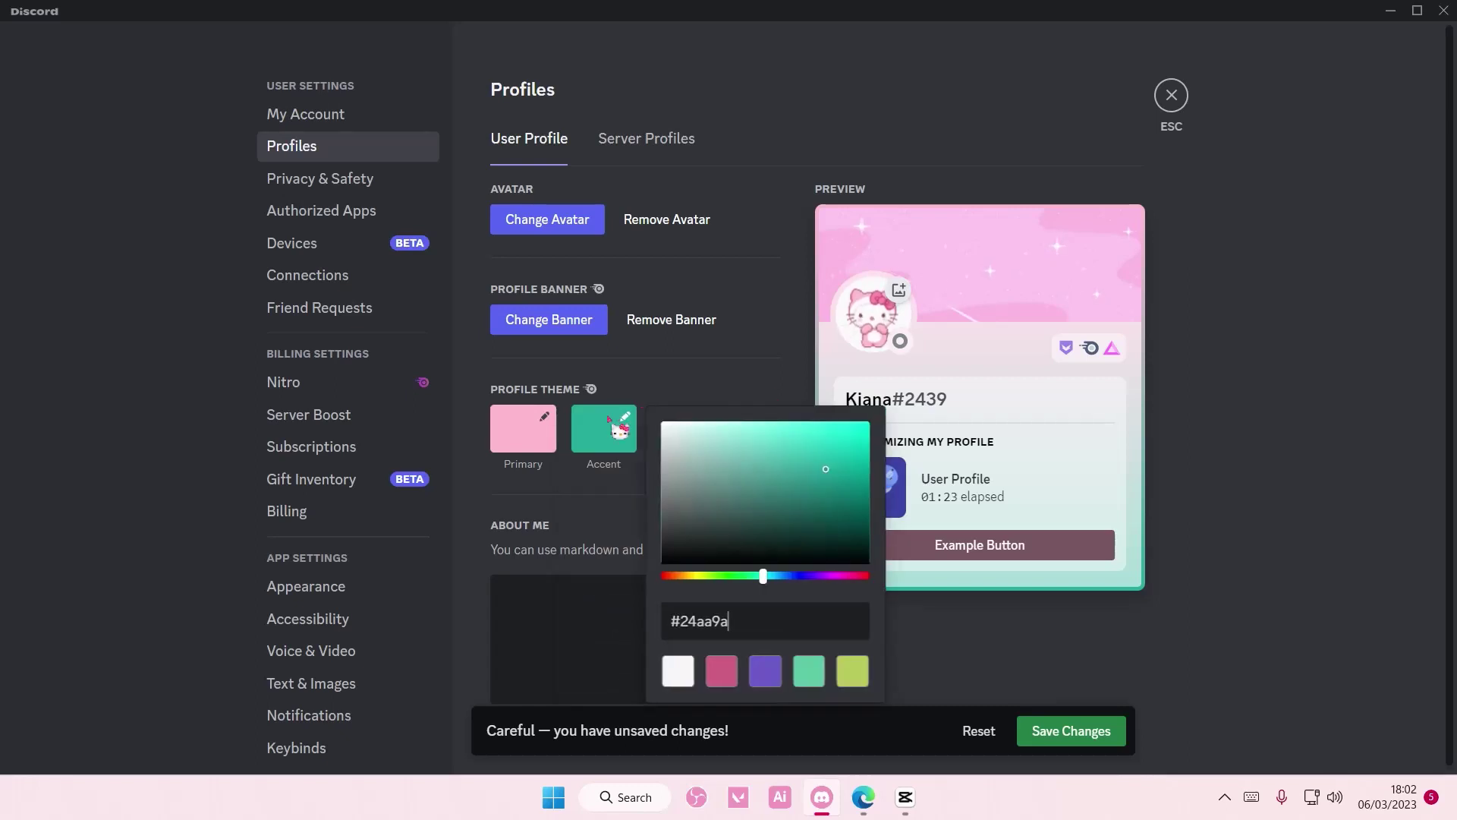
left_click(836, 576)
left_click_drag(833, 496, 796, 492)
left_click(849, 575)
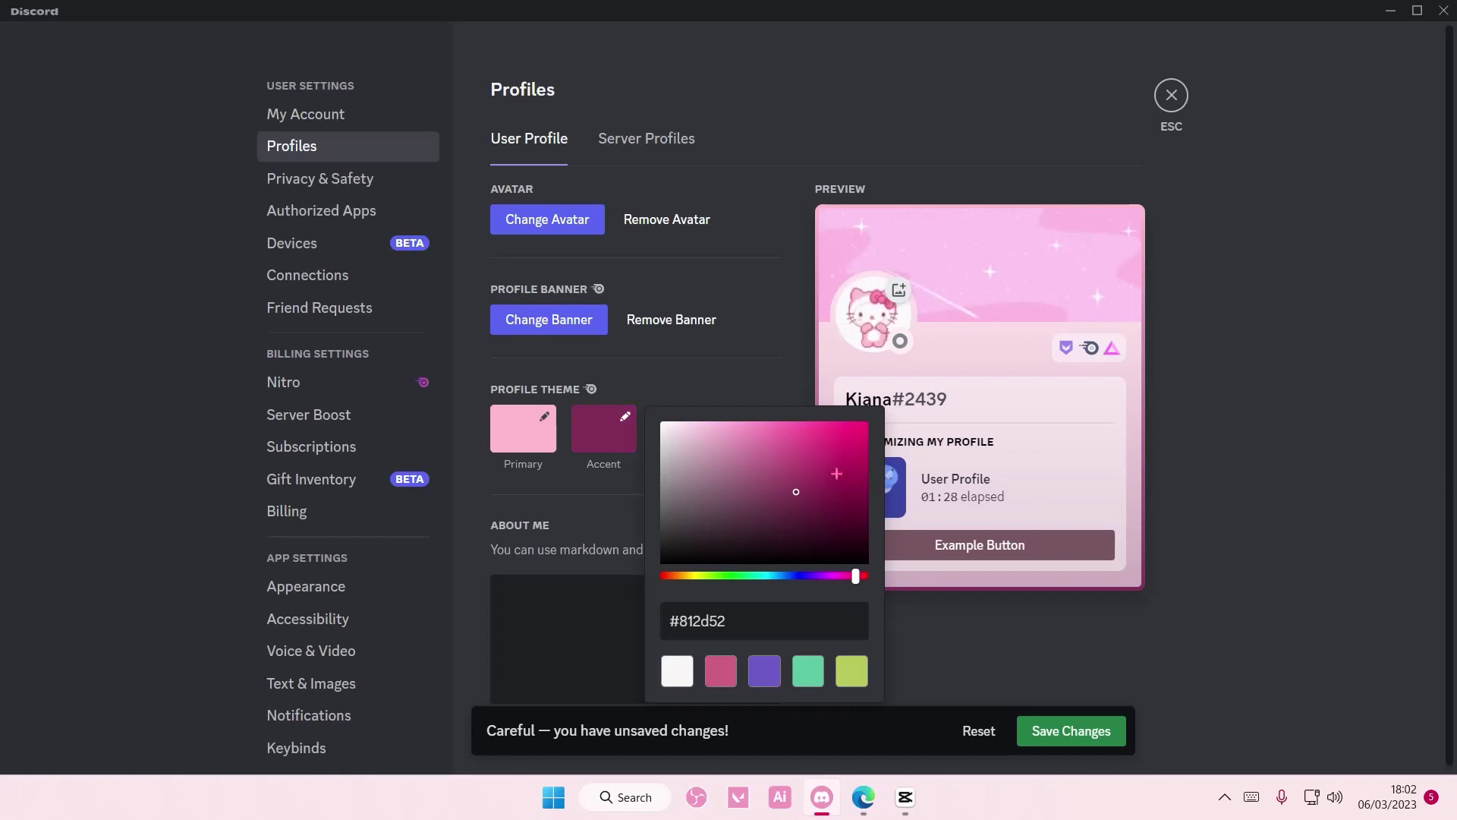
left_click(1242, 437)
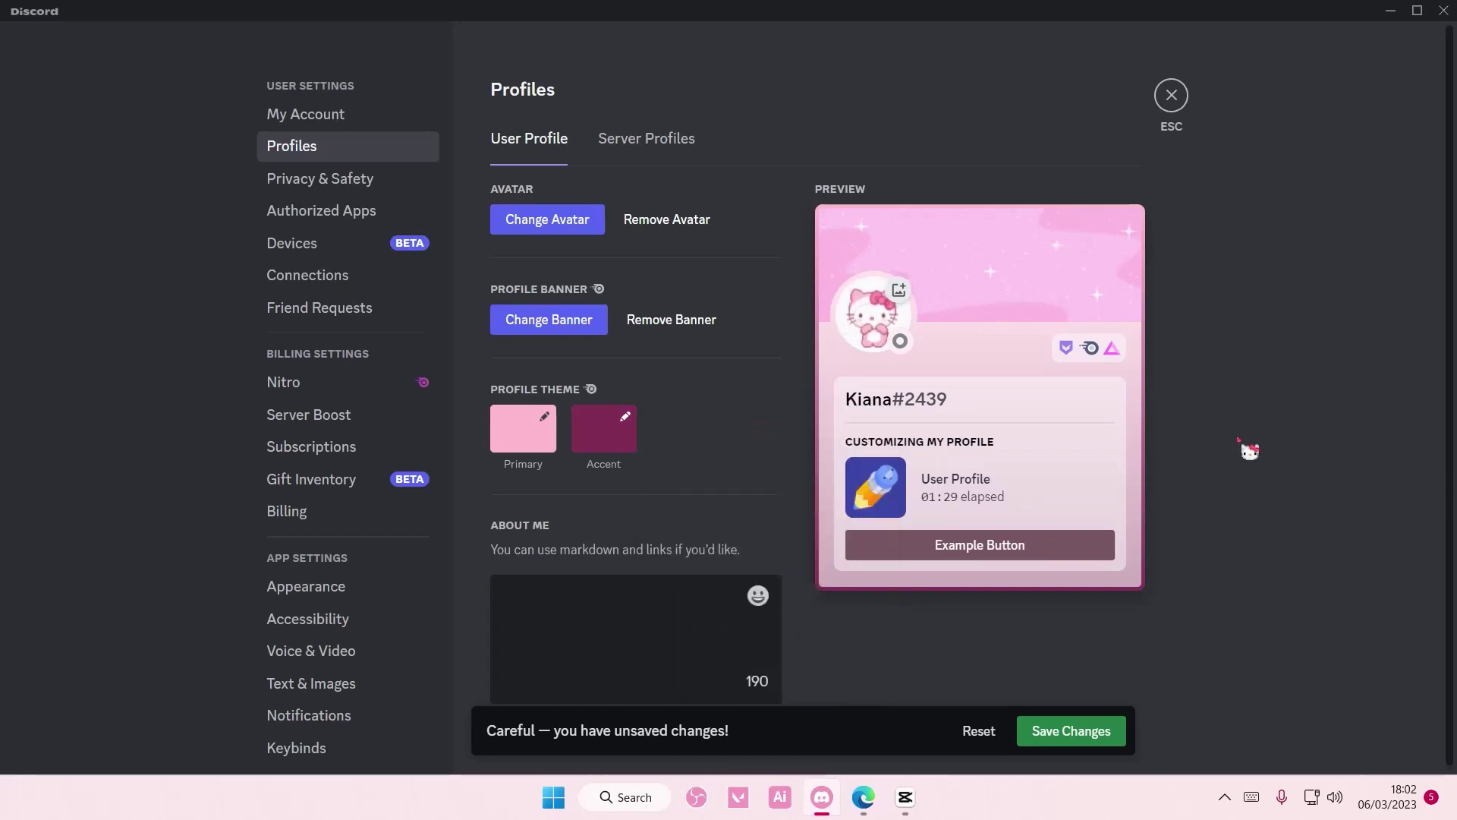
Discard all unsaved changes to the user profile
left_click(664, 160)
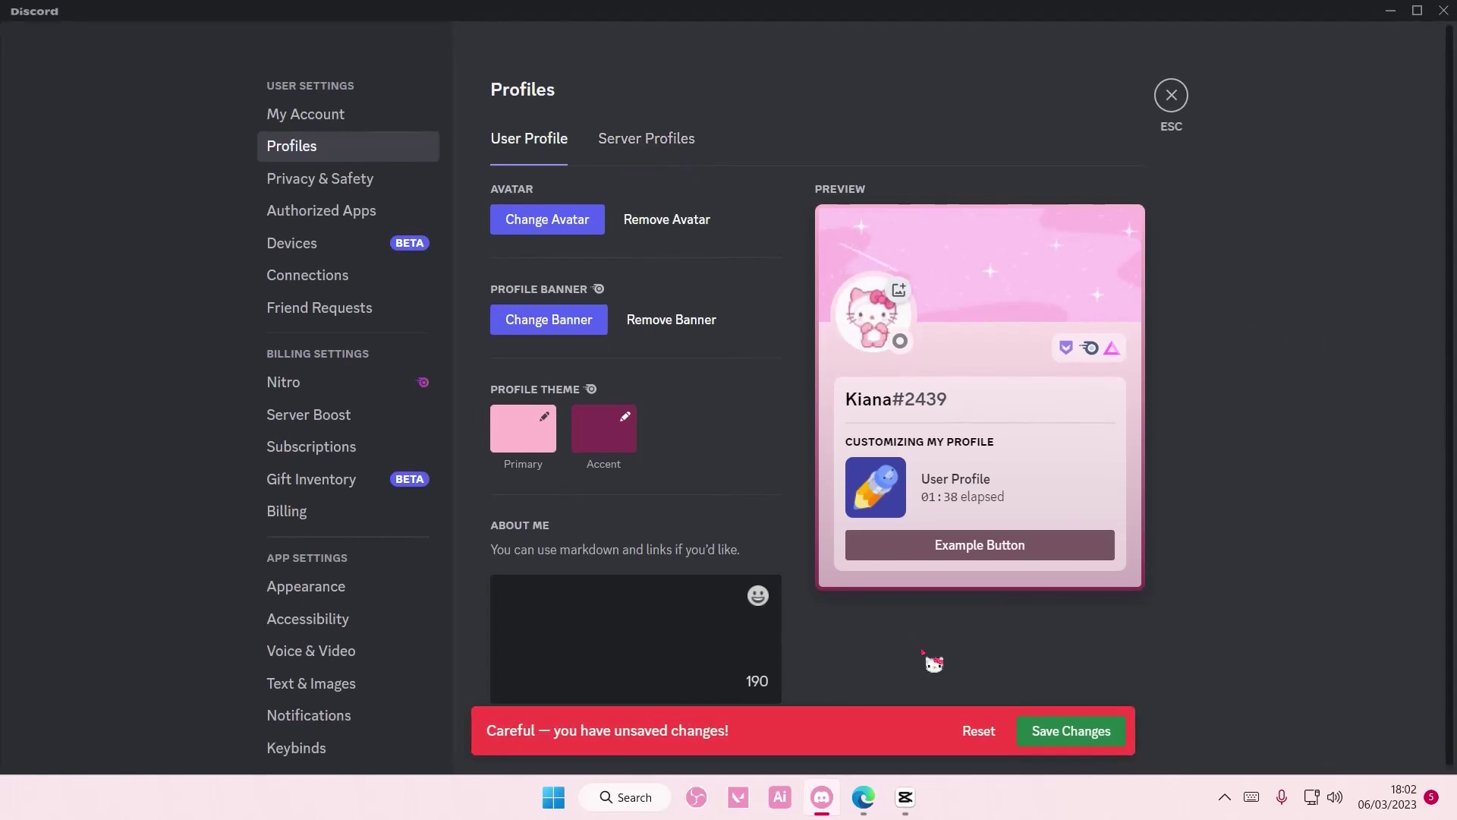
left_click(979, 732)
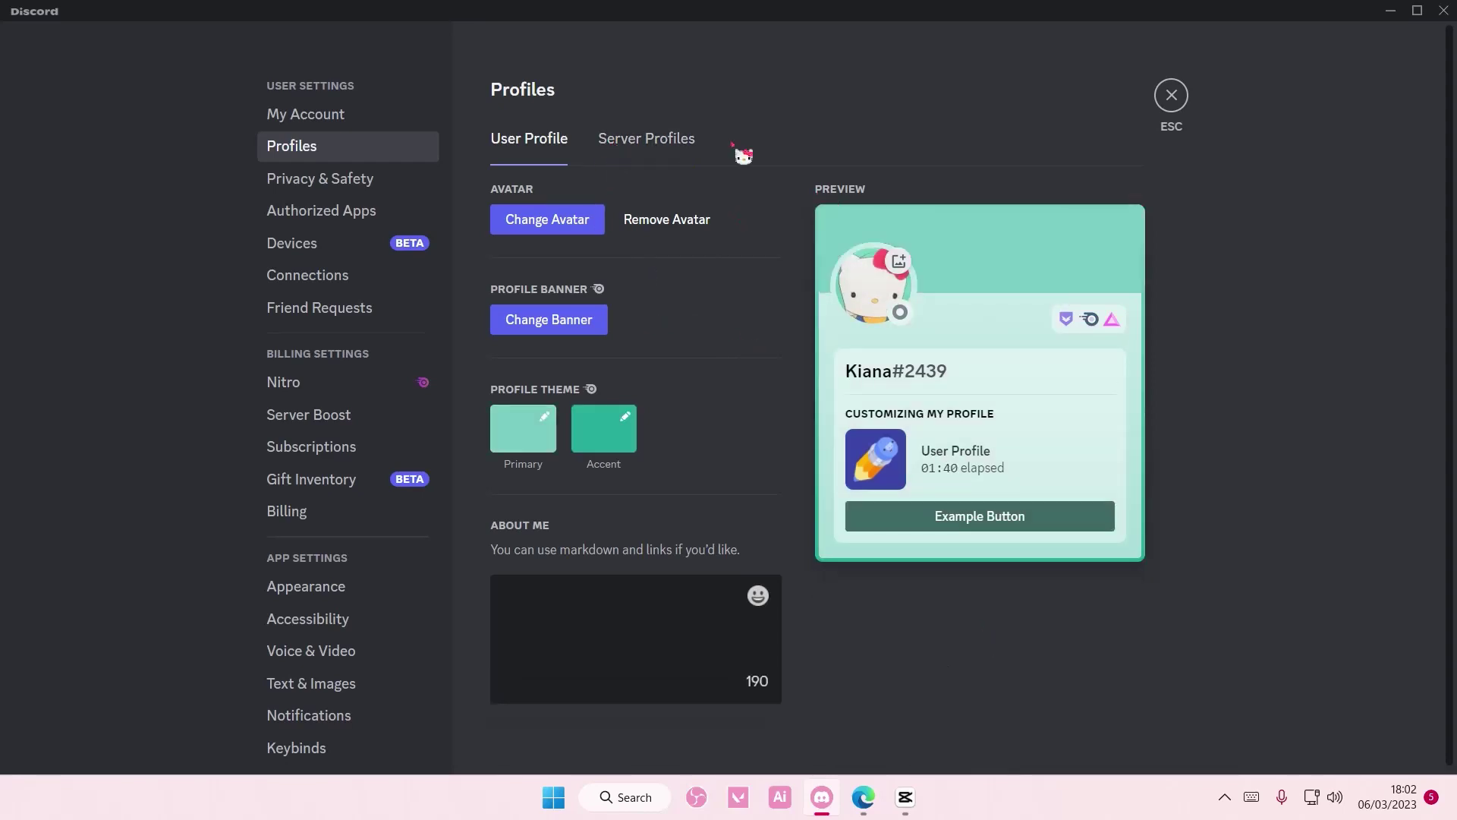
Open the server profile settings and choose the user's own server
left_click(670, 158)
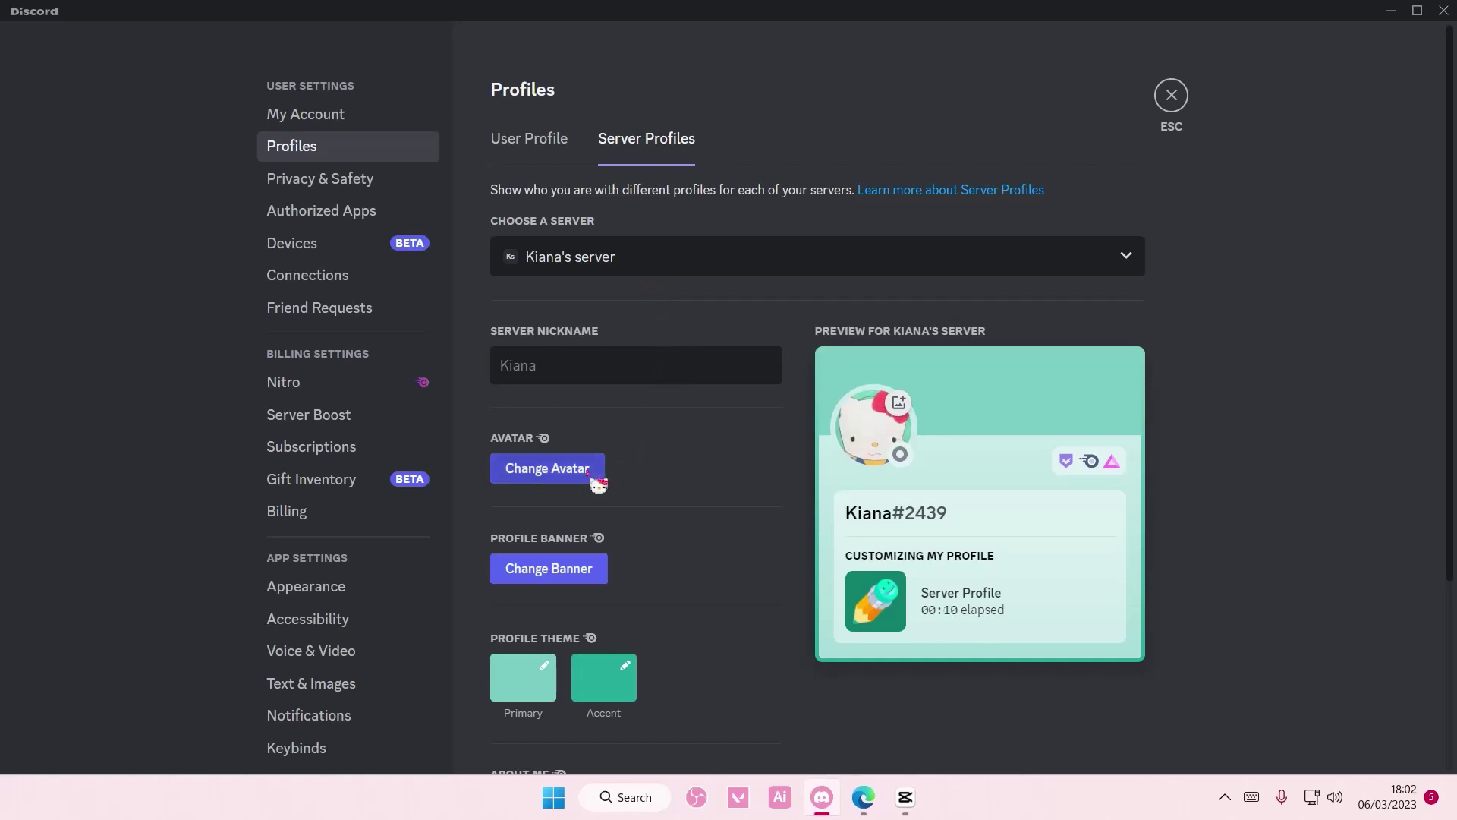
left_click(605, 265)
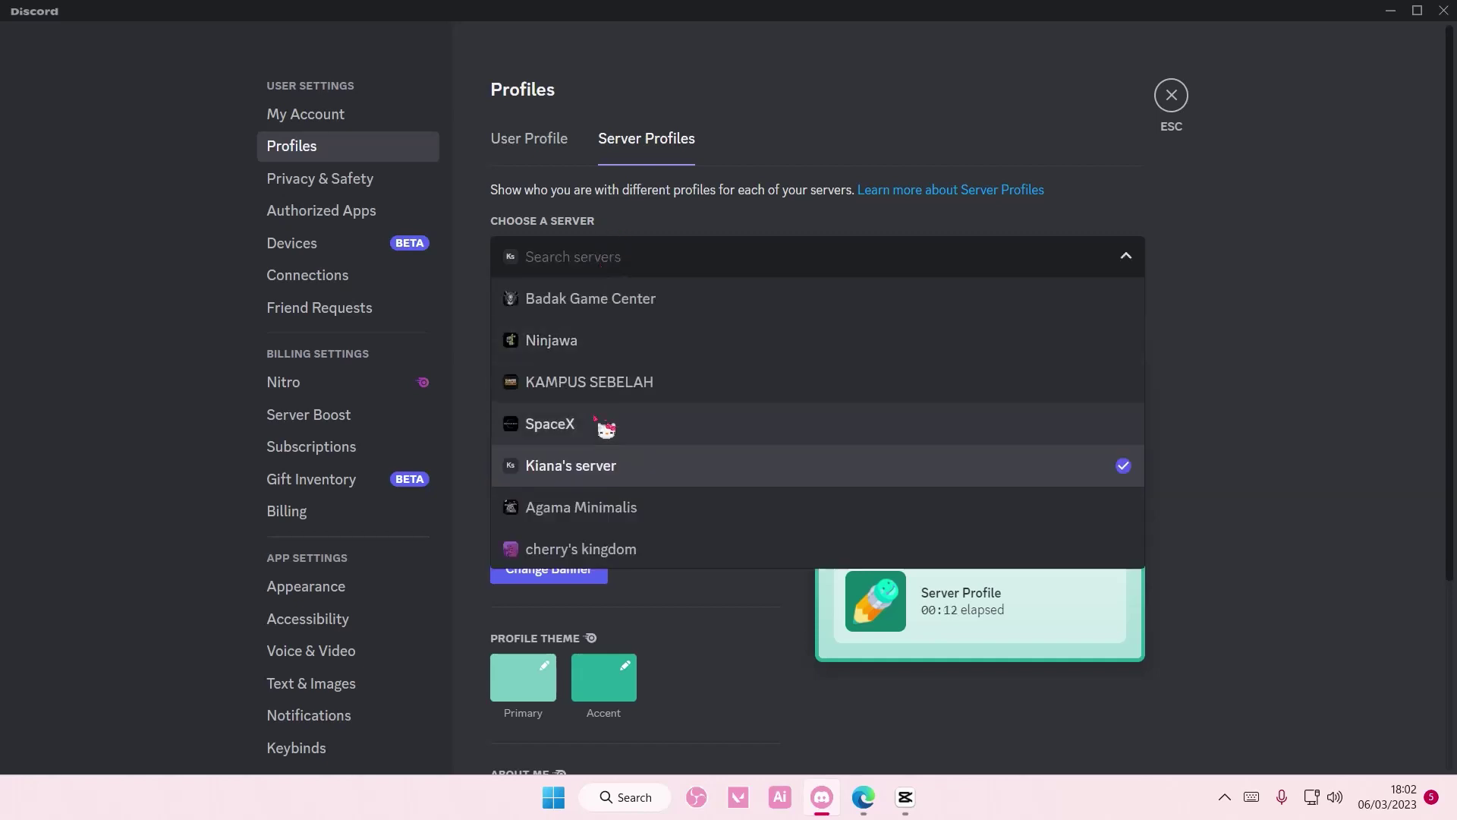
left_click(605, 467)
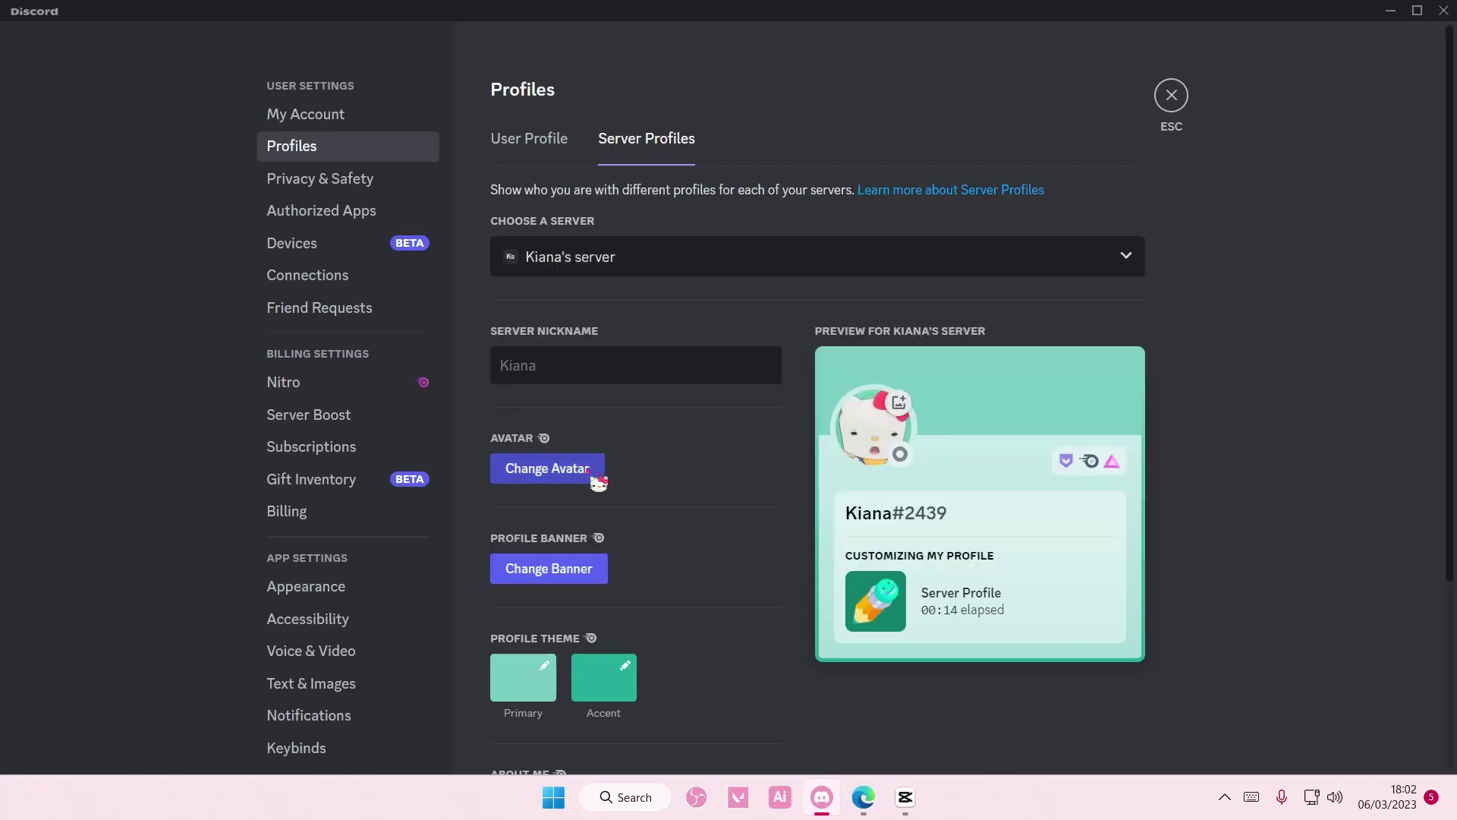
Set the server profile avatar to the Barbie GIF with the pink top, found by searching Tenor for "barbie"
left_click(596, 478)
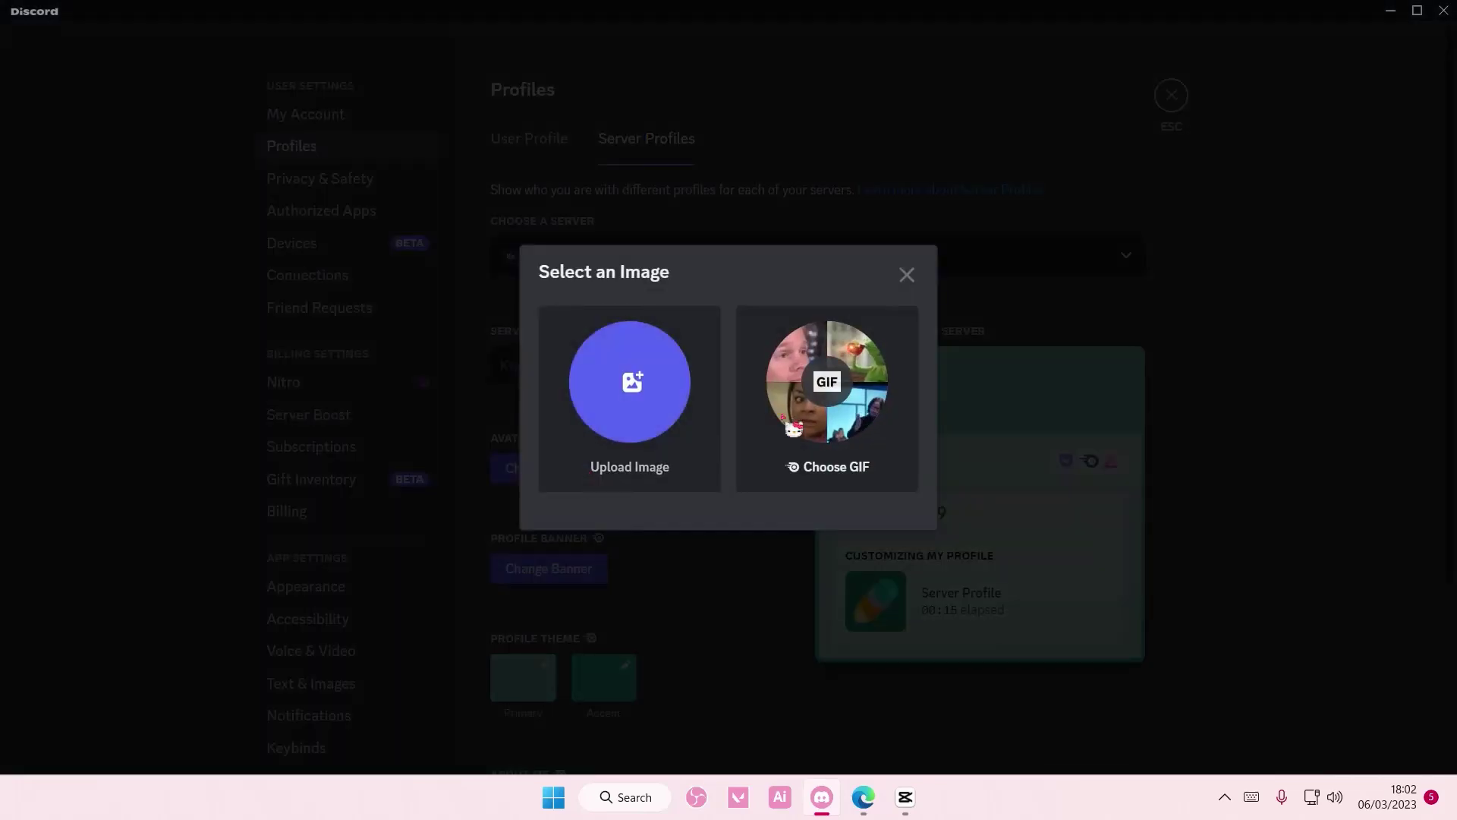
left_click(793, 425)
scroll(789, 395, "down", 5)
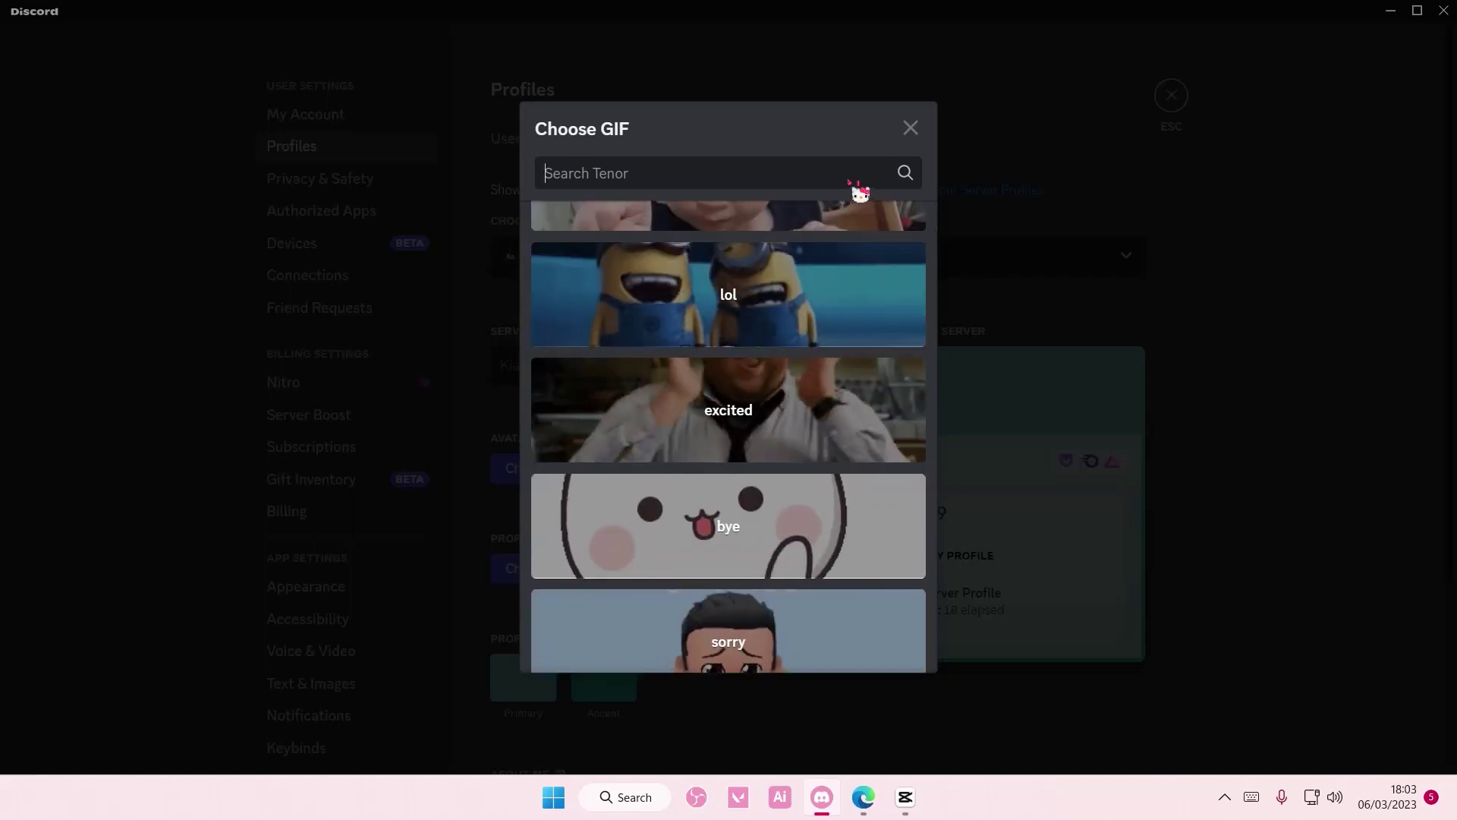
type("barbie")
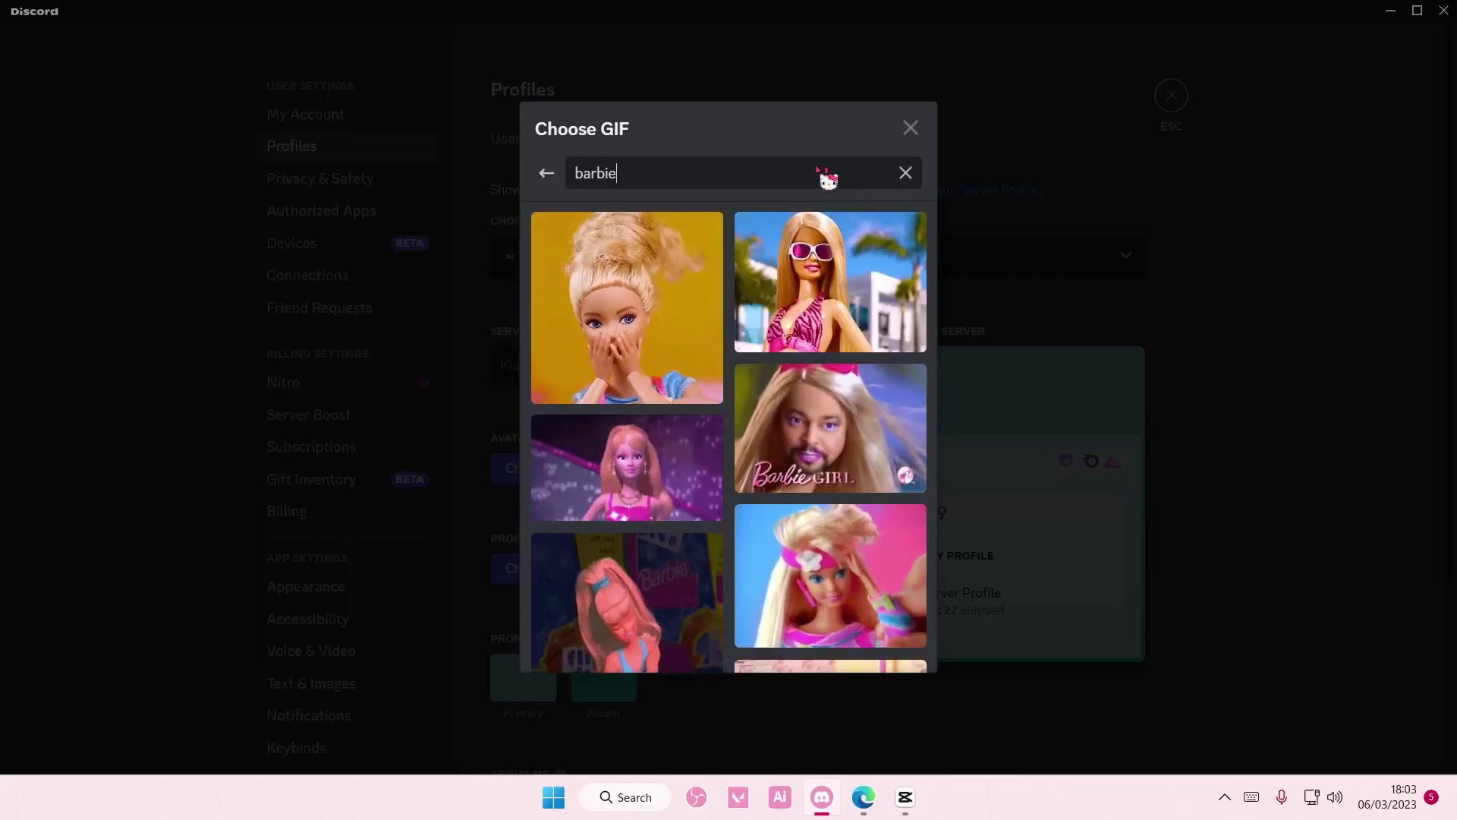
left_click(653, 466)
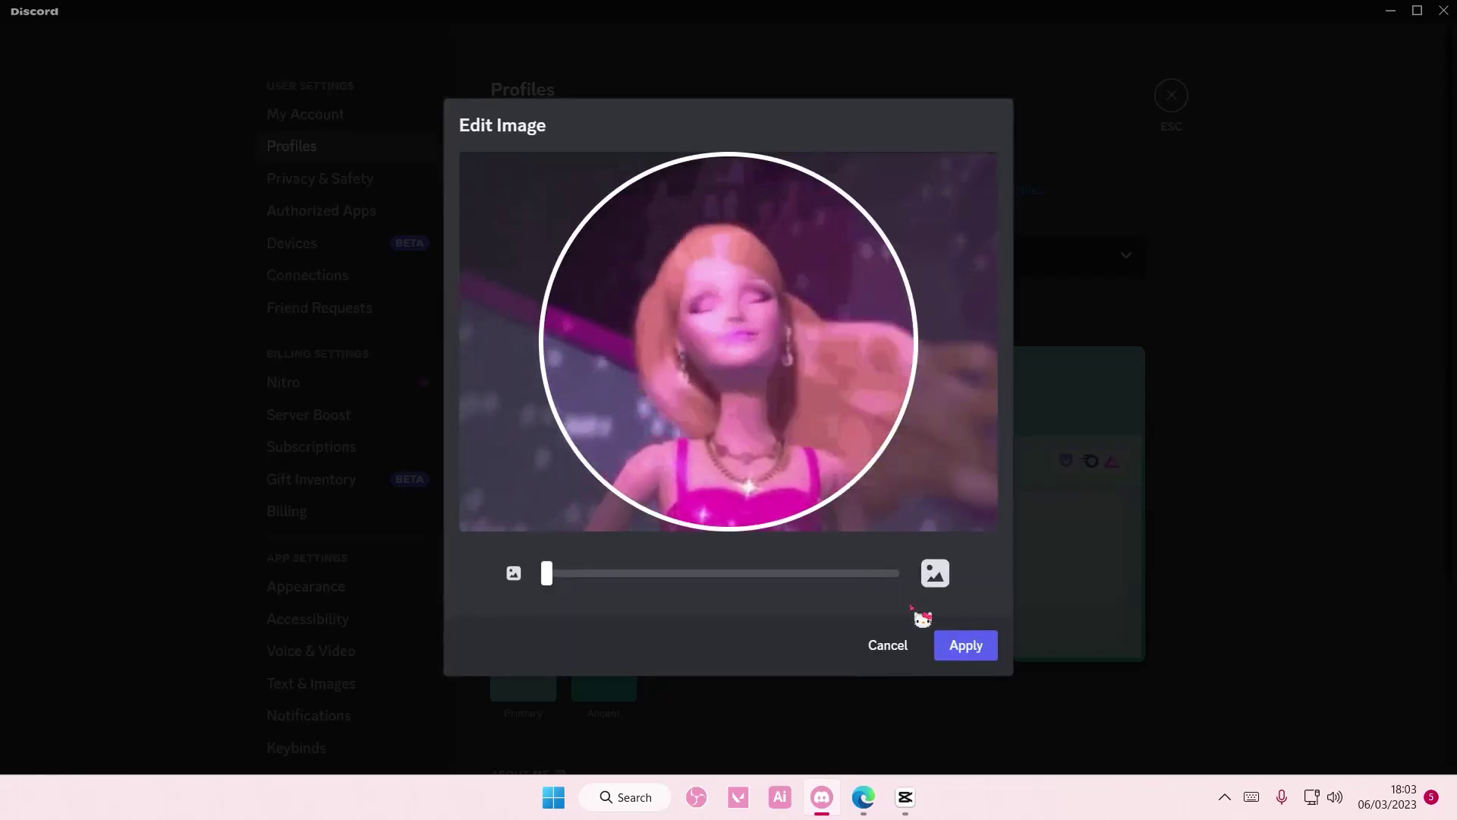
left_click(965, 646)
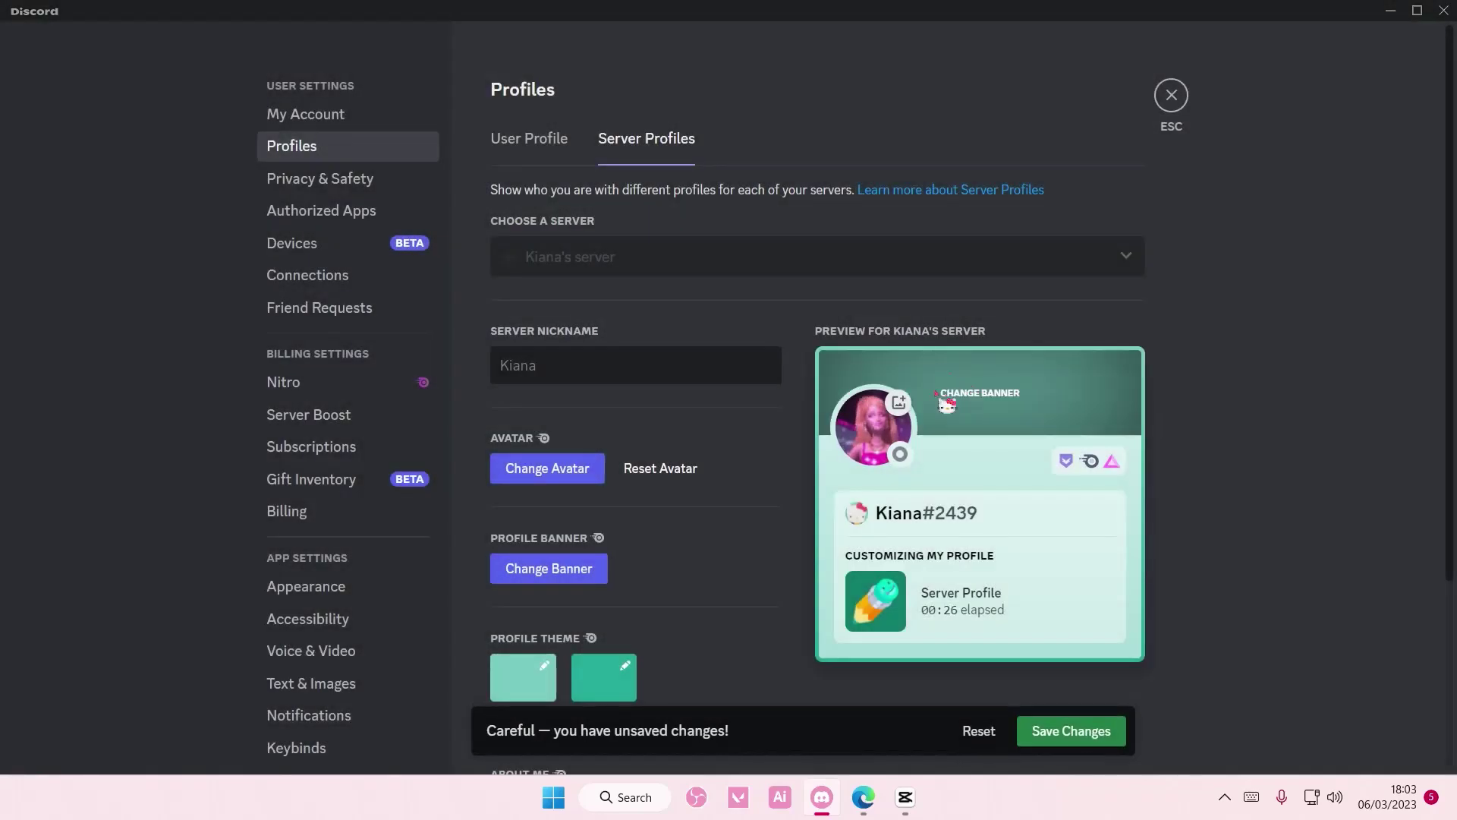
Set the server profile banner to the Barbie GIF with long blonde hair on a red background, found by searching Tenor for "barbie"
left_click(989, 410)
left_click(797, 385)
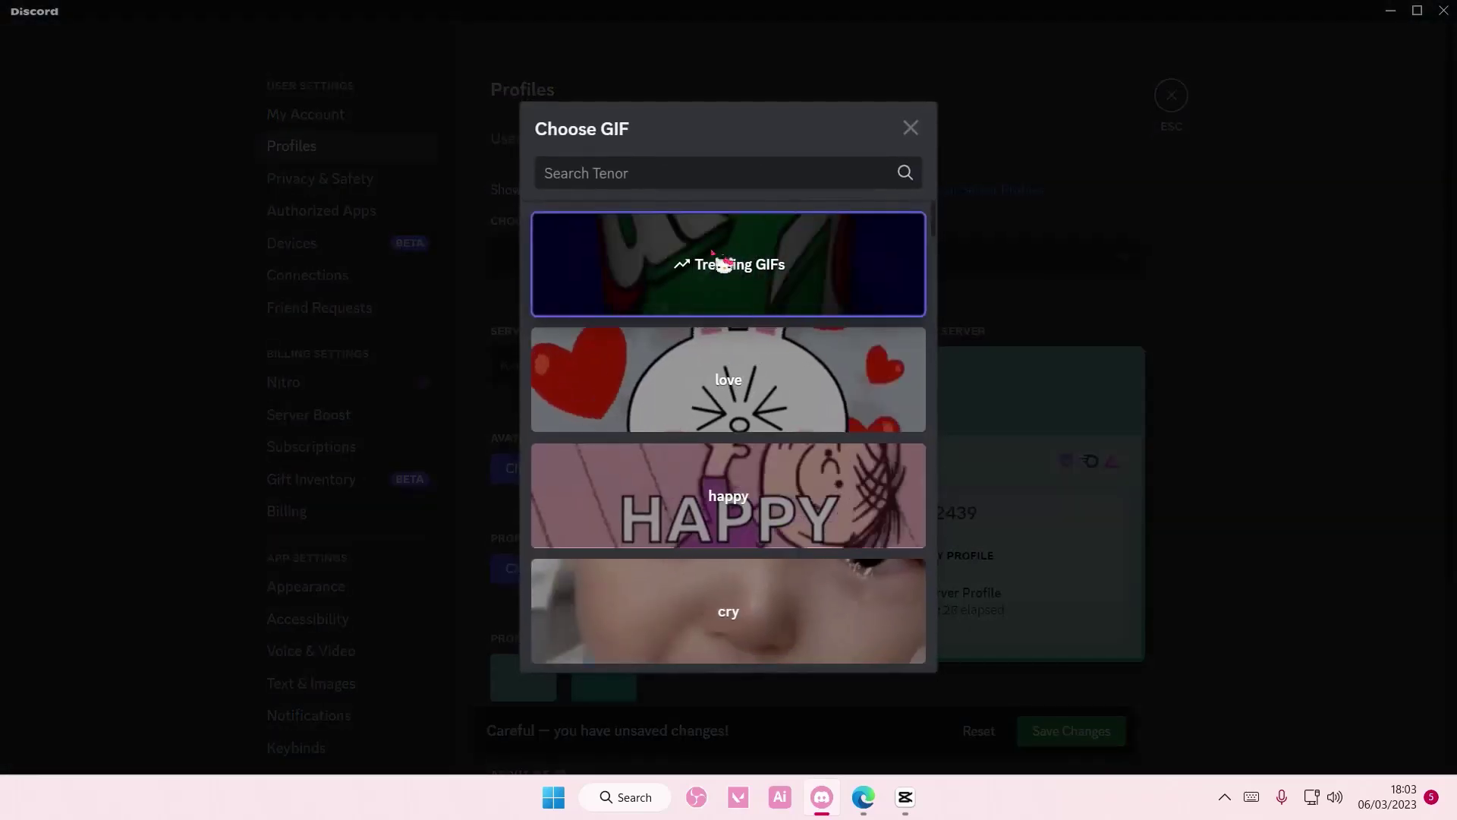
type("barbie")
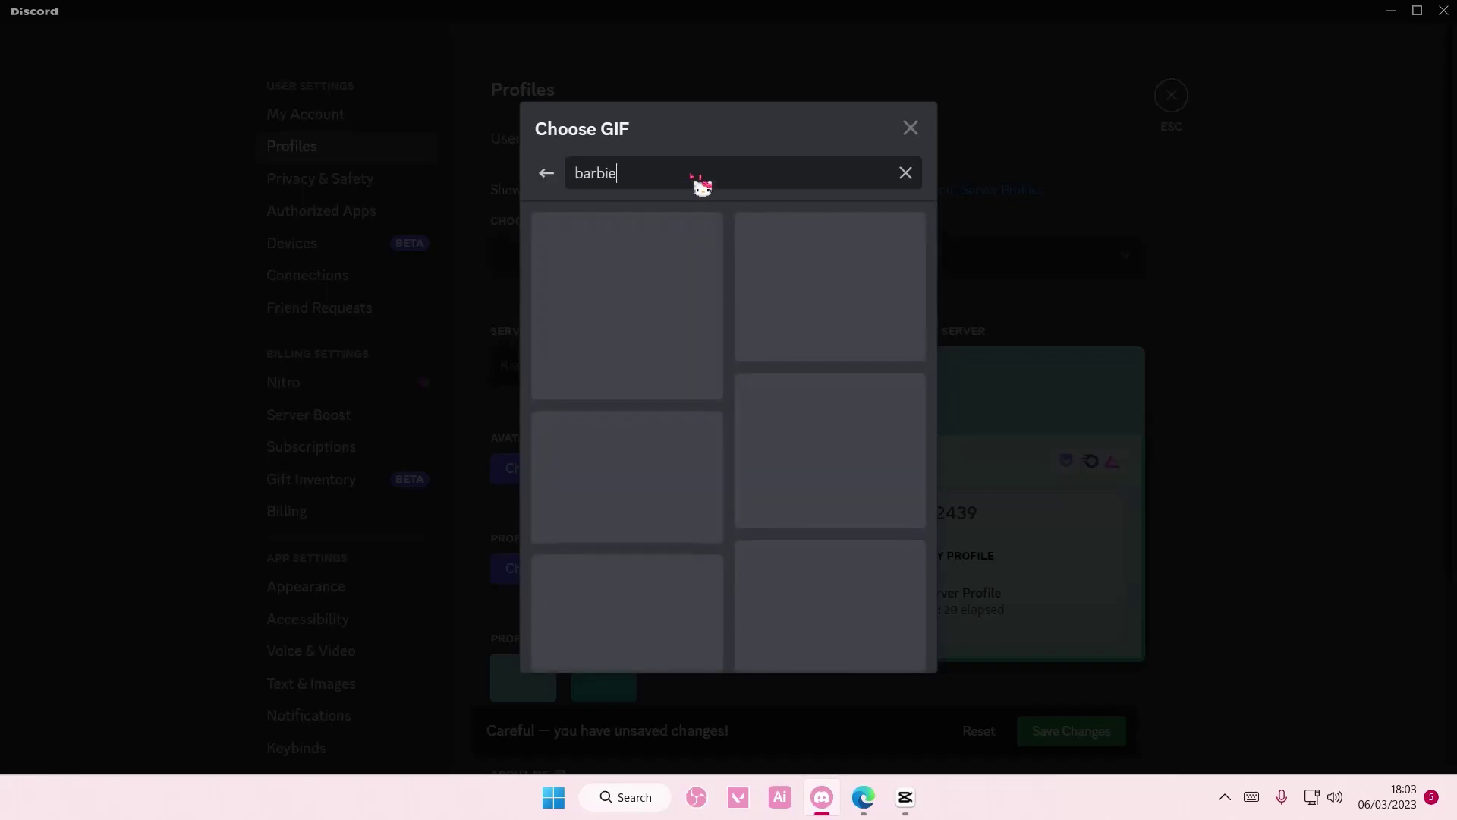
scroll(787, 403, "down", 8)
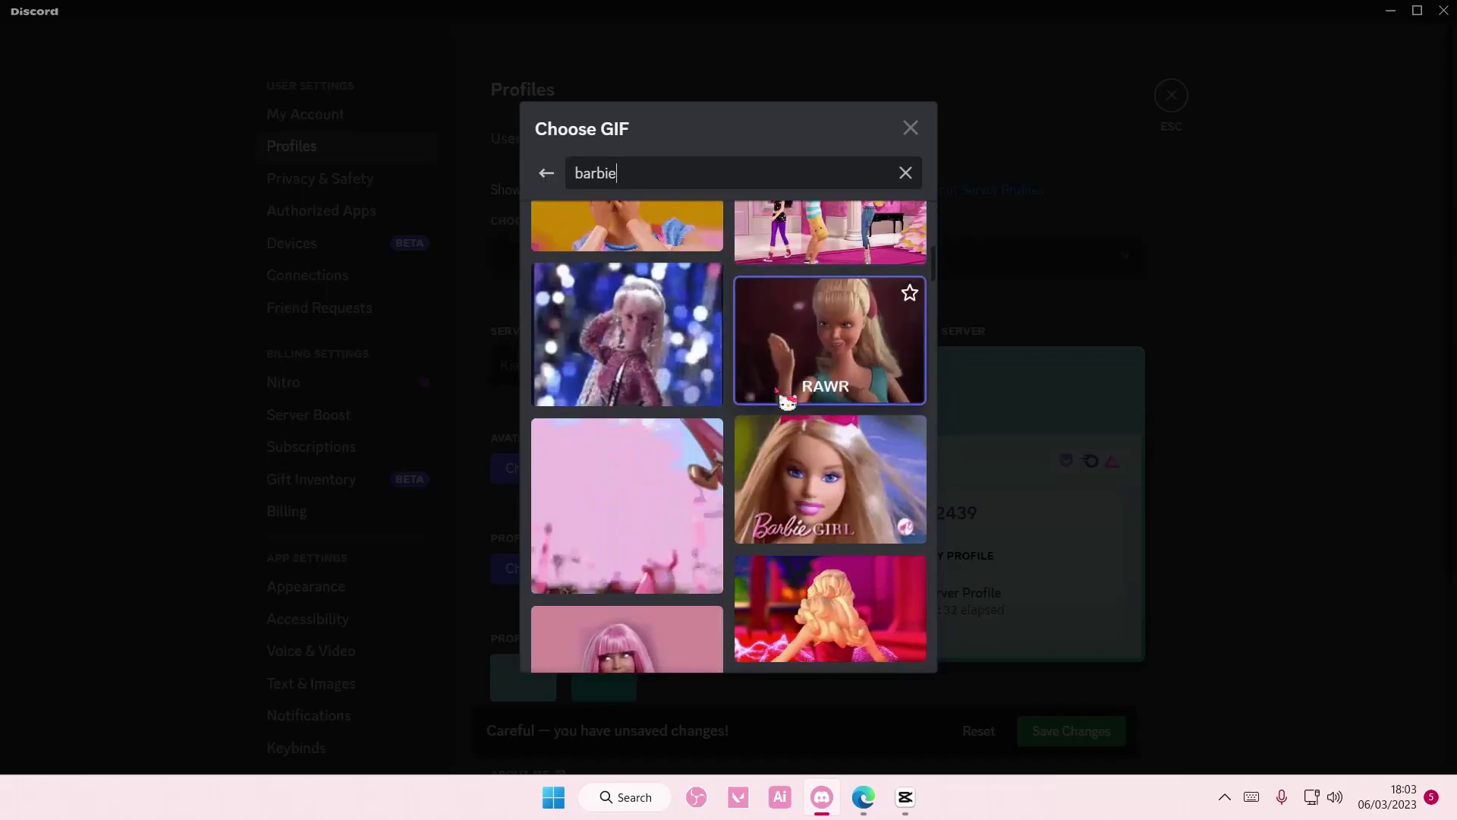
scroll(787, 402, "down", 3)
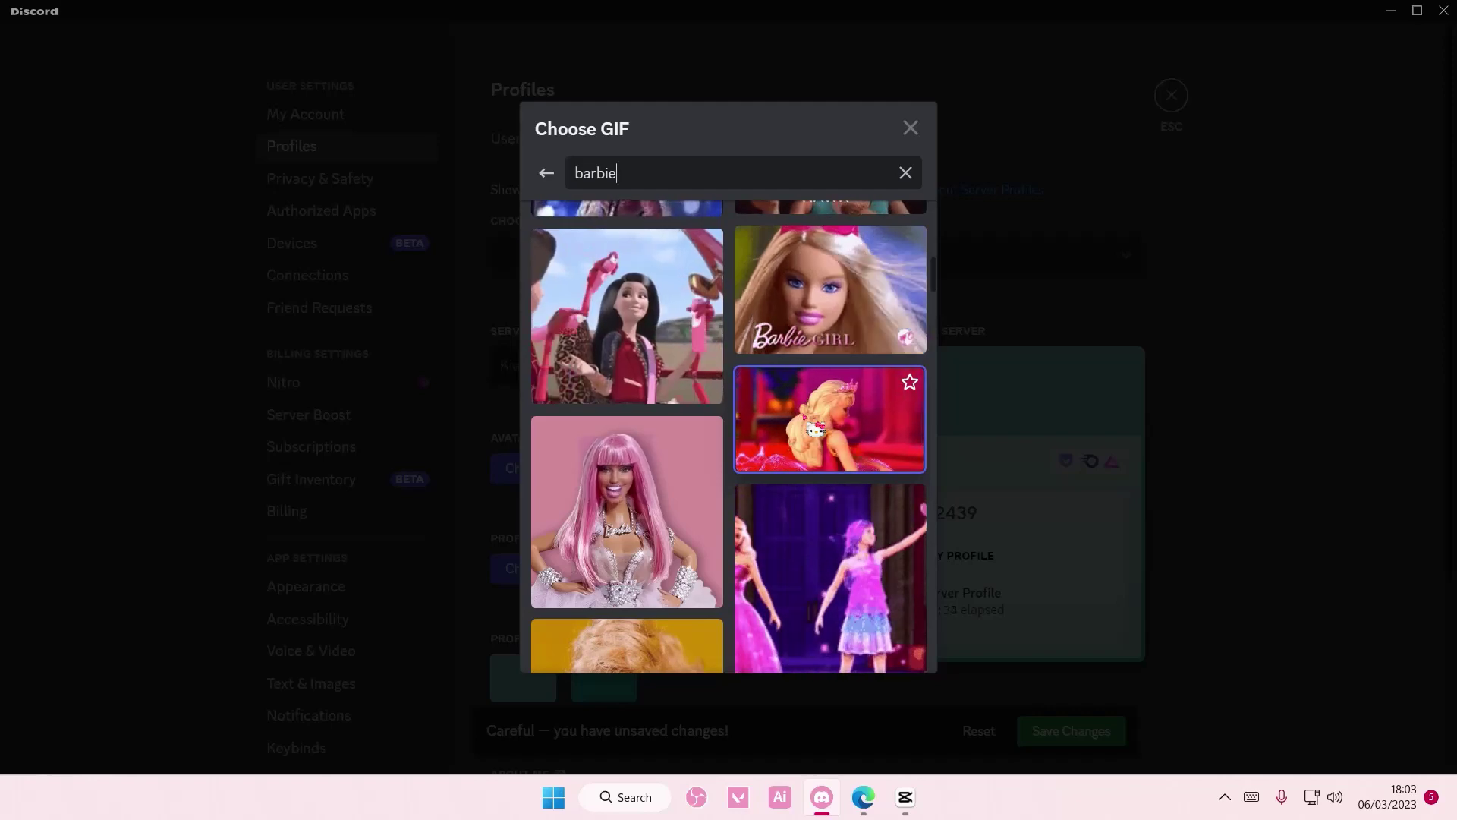
scroll(814, 429, "down", 2)
left_click(818, 376)
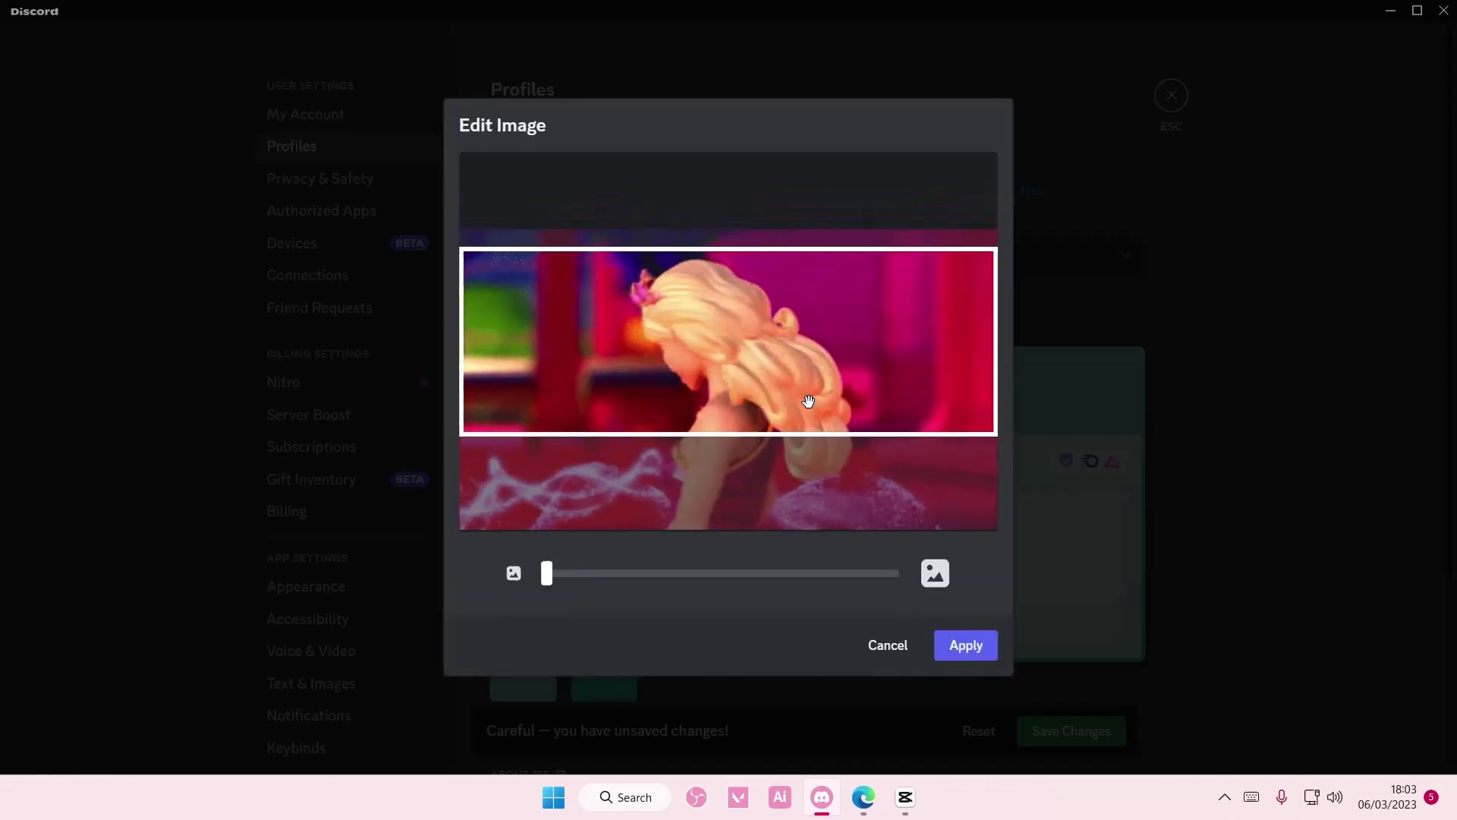
left_click(965, 645)
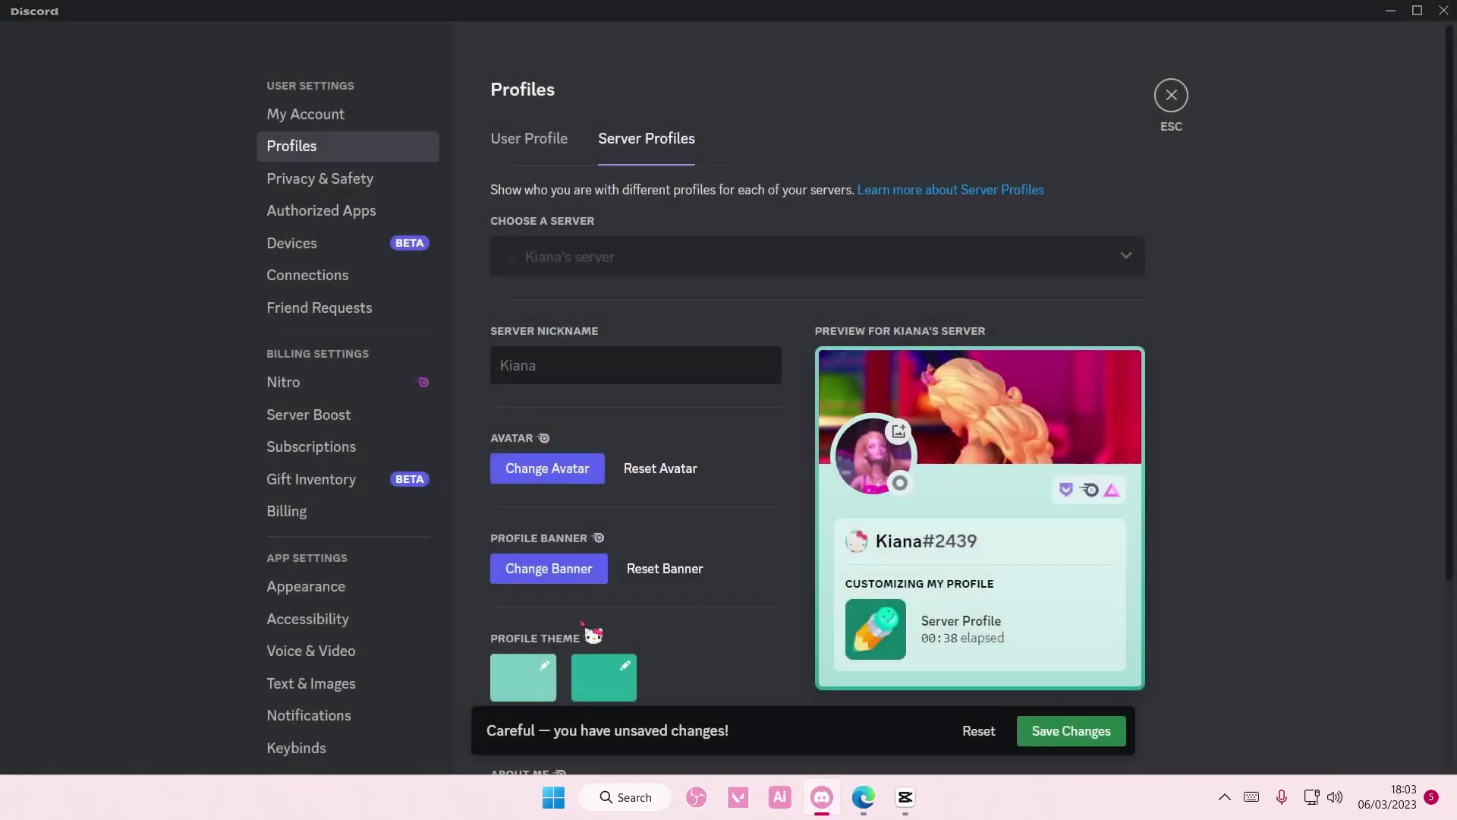
Set the server profile theme to the preset pink as primary and magenta as accent colour, and save the changes
scroll(547, 607, "down", 1)
left_click(513, 581)
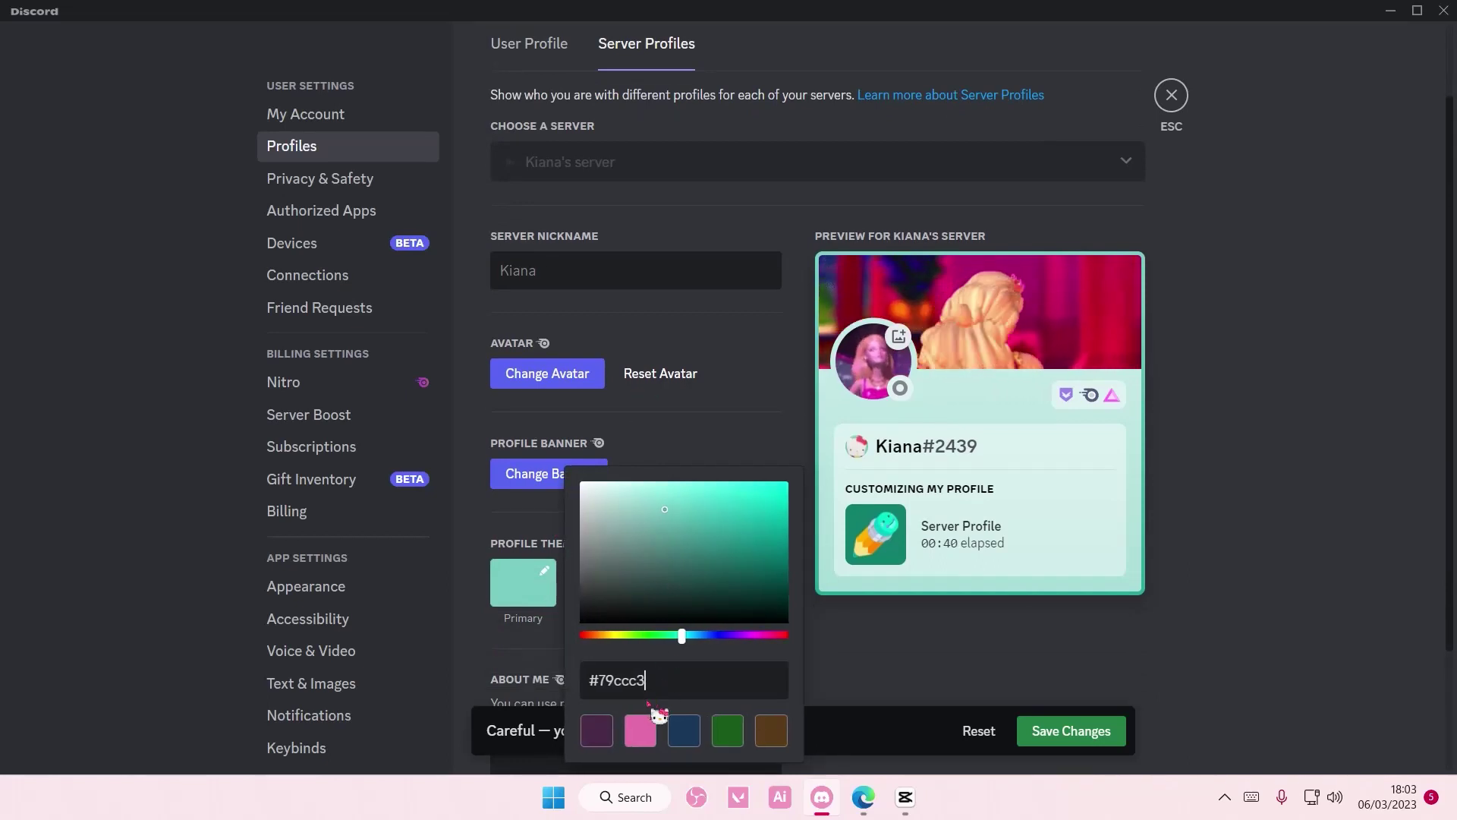
left_click(651, 719)
left_click(710, 444)
left_click(594, 588)
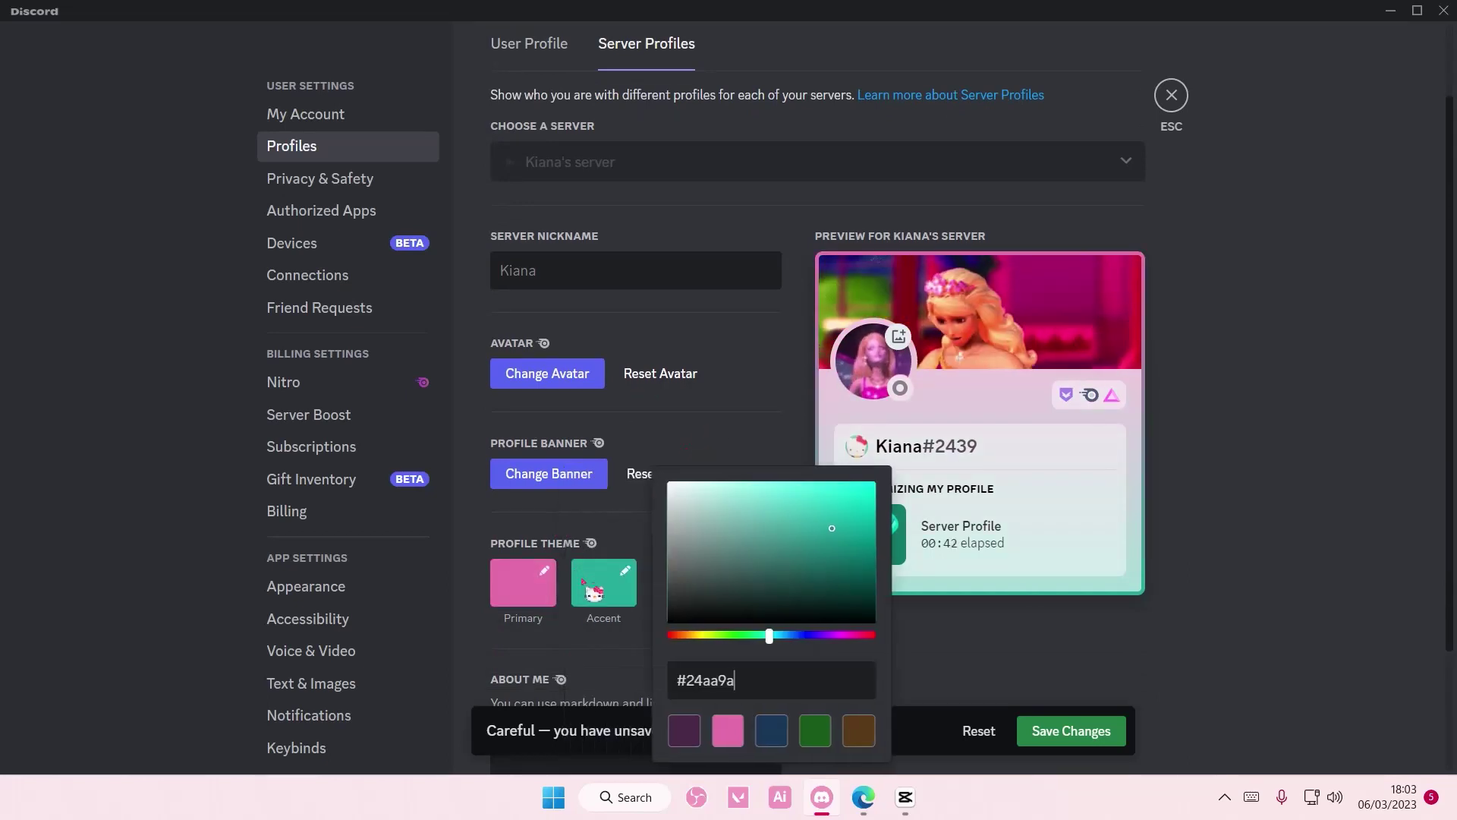
left_click_drag(766, 635, 851, 635)
left_click(1062, 687)
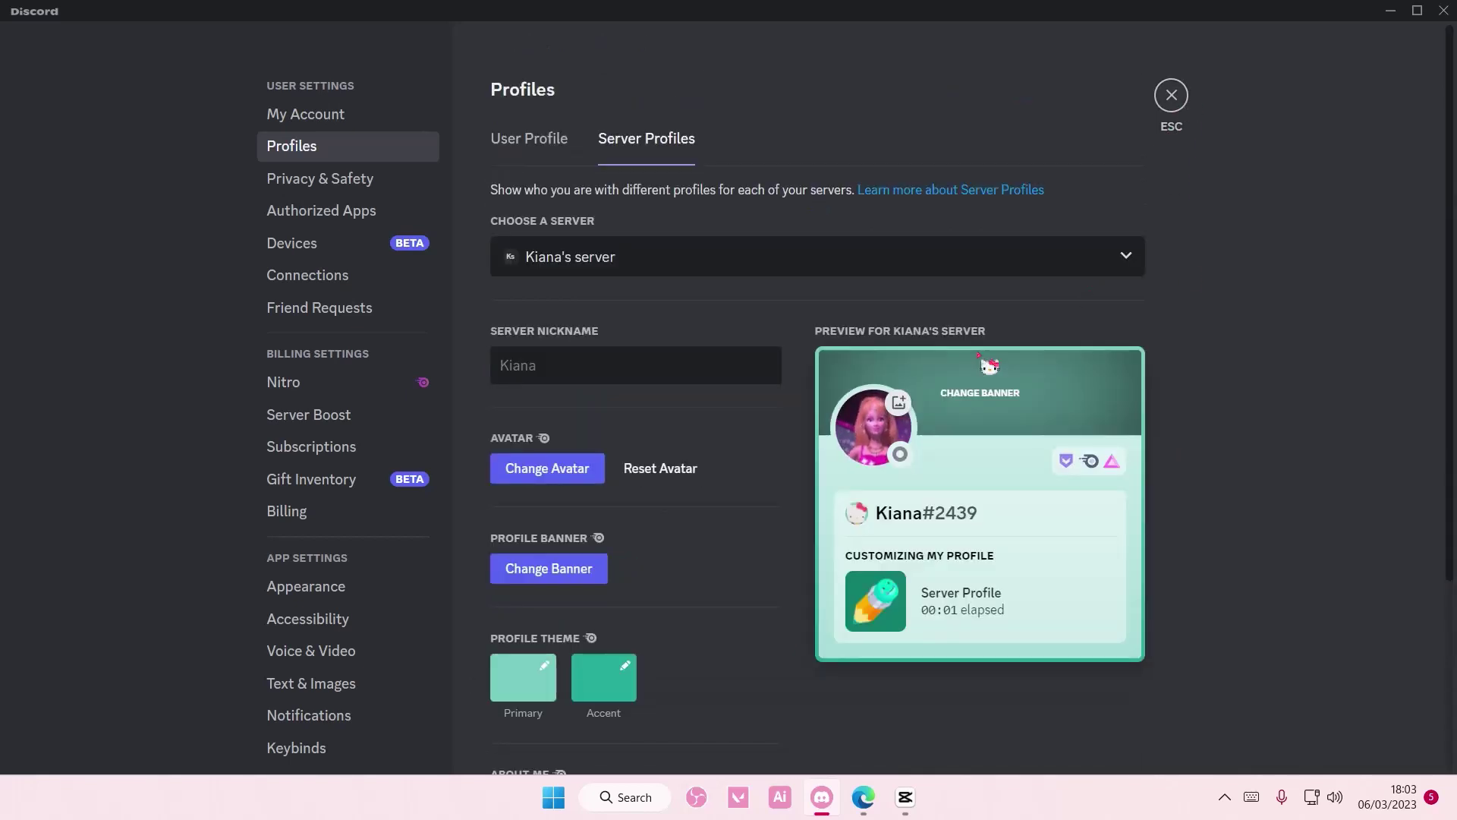
Leave the settings and view the own member profile card in the server's general text channel
left_click(1175, 98)
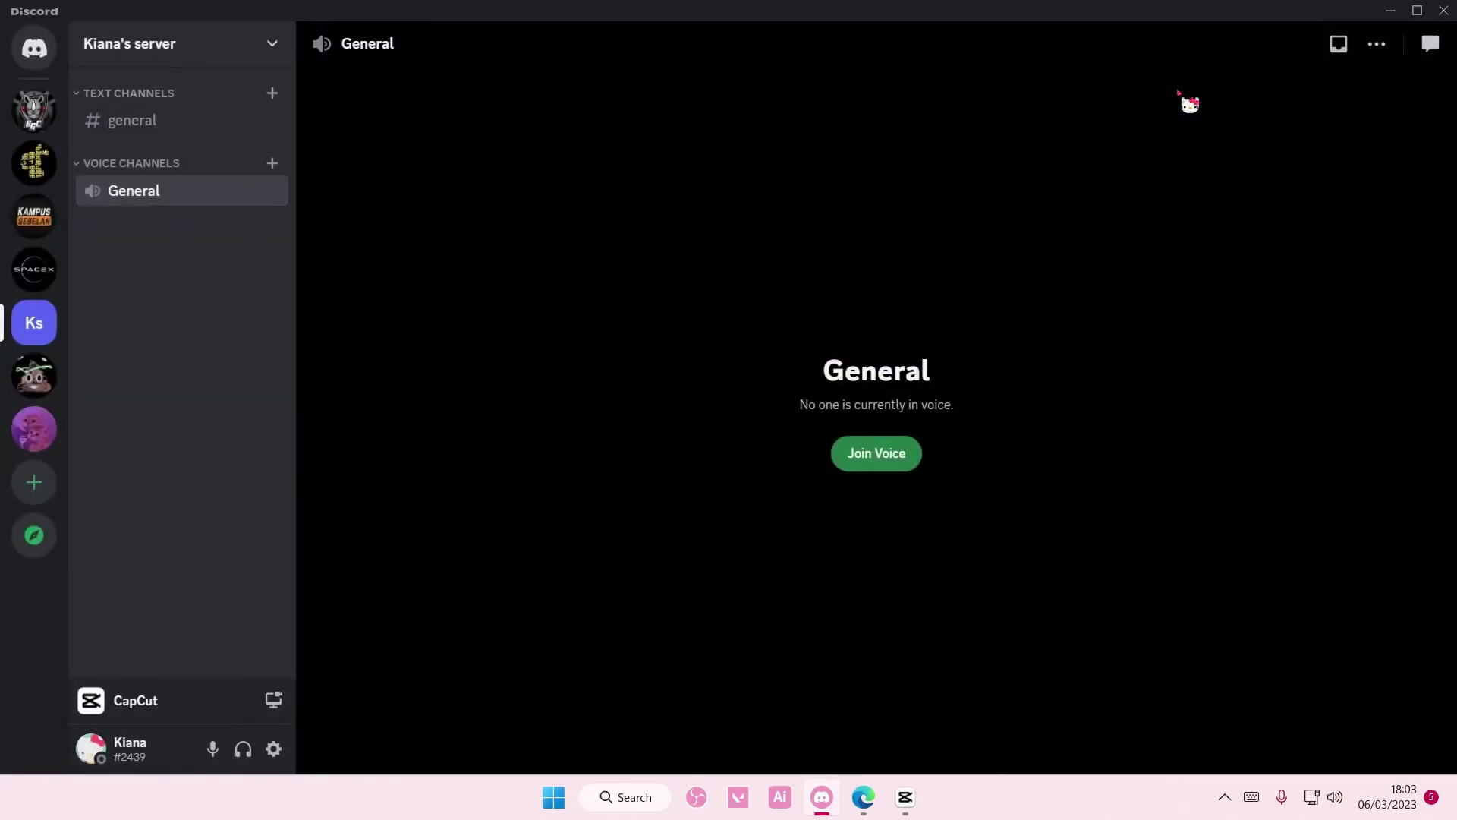
left_click(170, 122)
left_click(1324, 127)
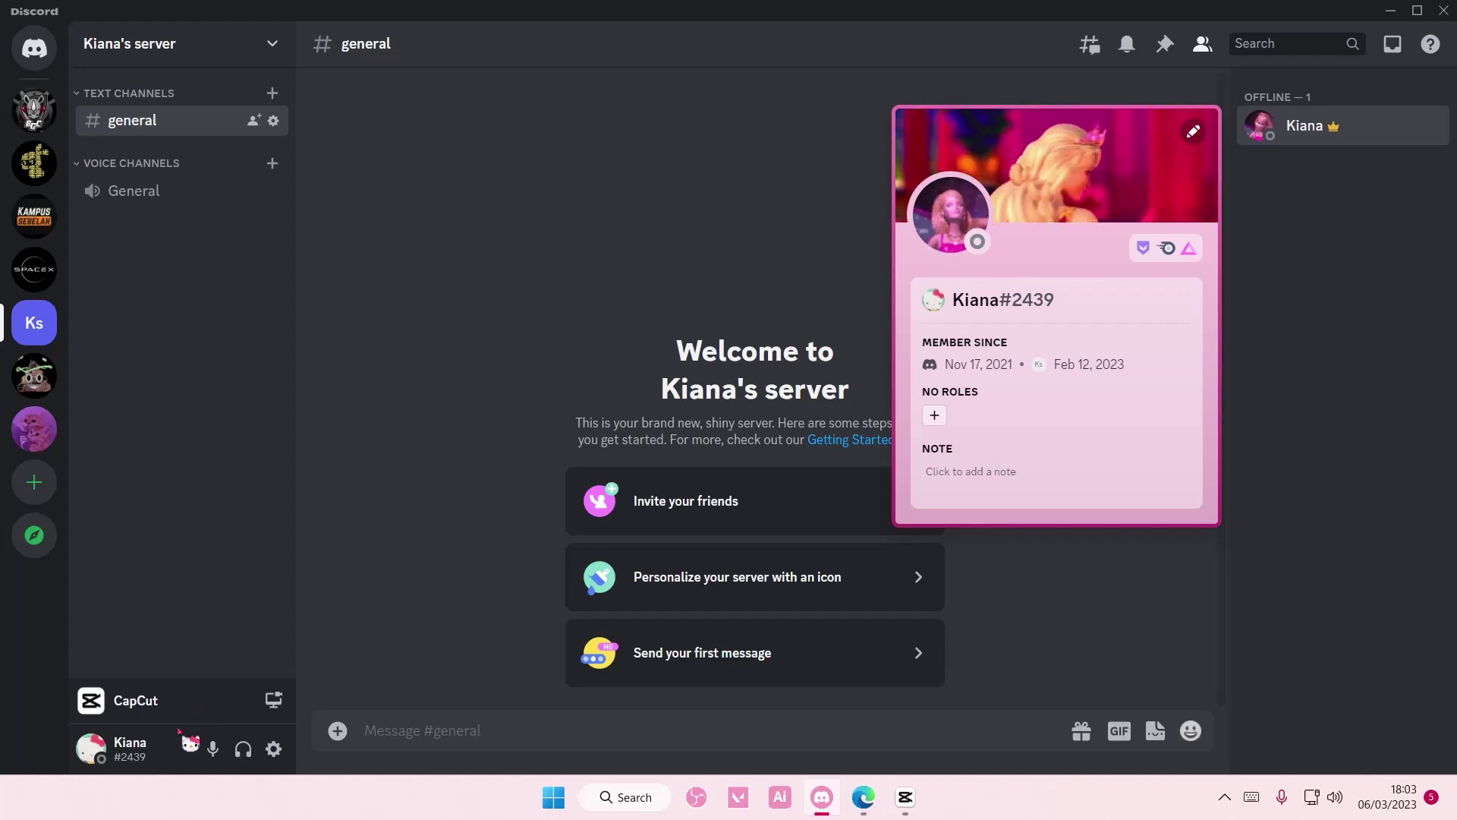
Compare the main user profile card with the server-specific profile card from the member list
left_click(133, 749)
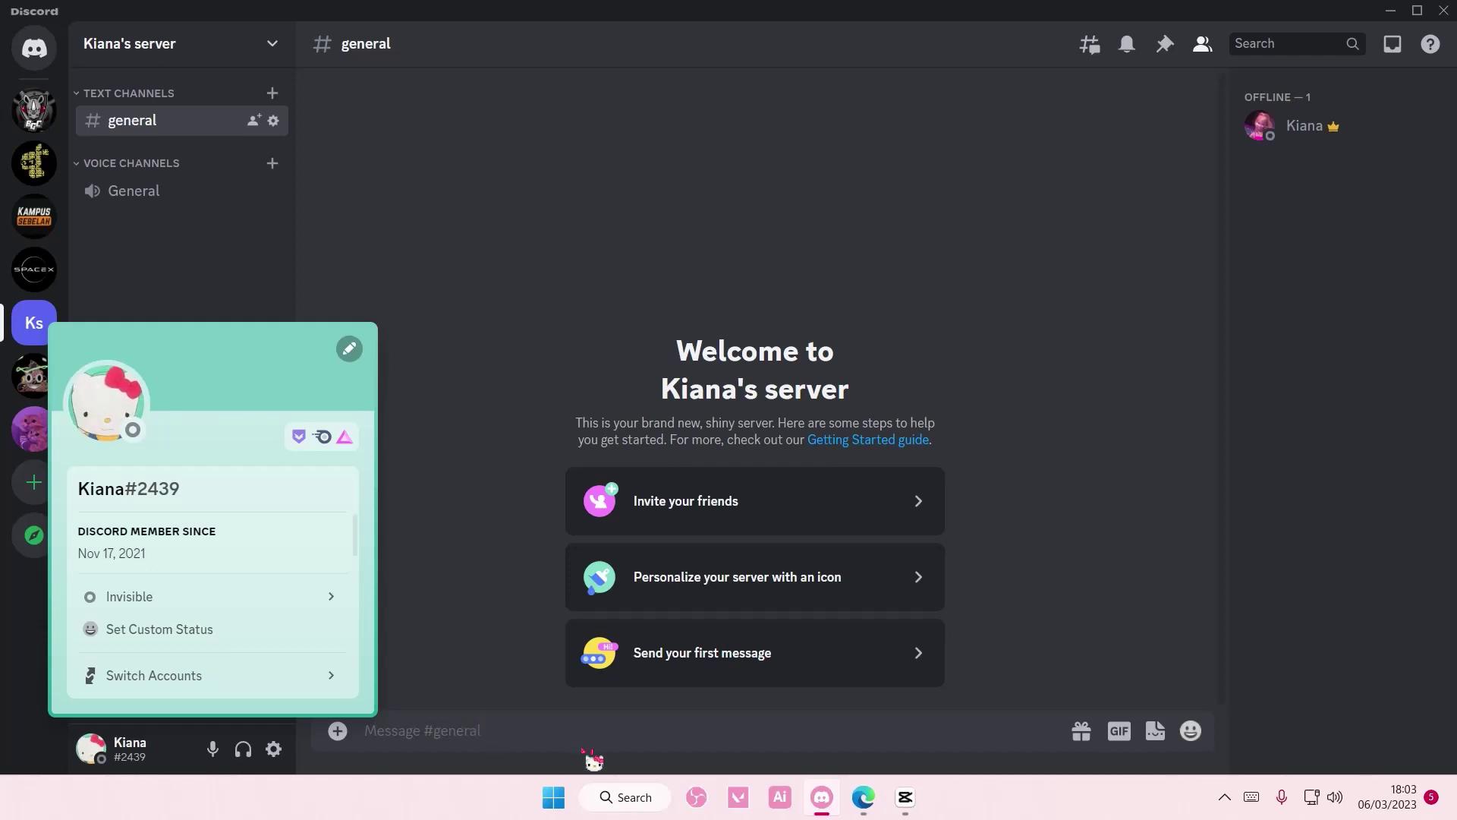
left_click(1304, 129)
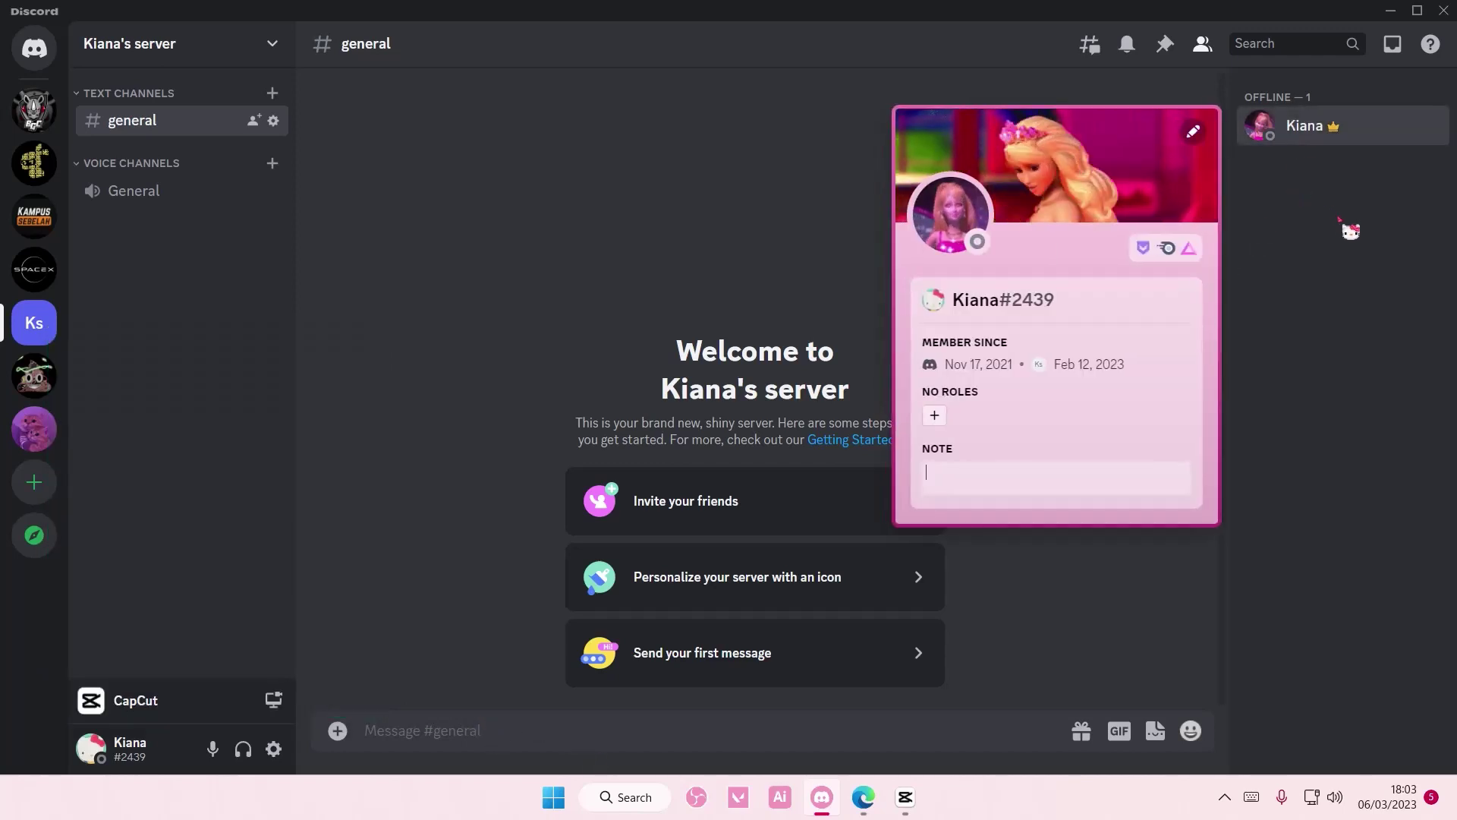
left_click(1353, 252)
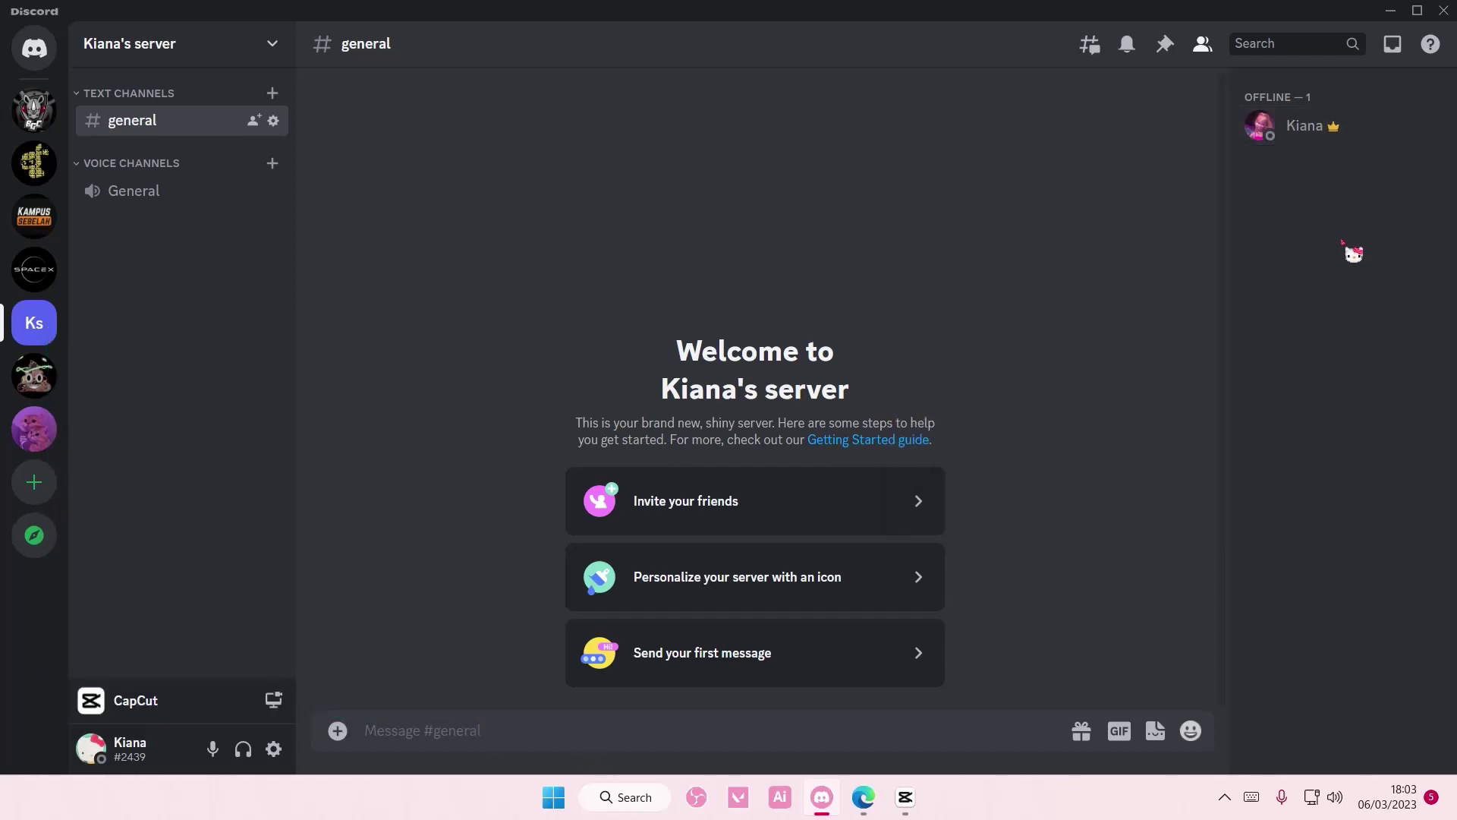
left_click(1313, 130)
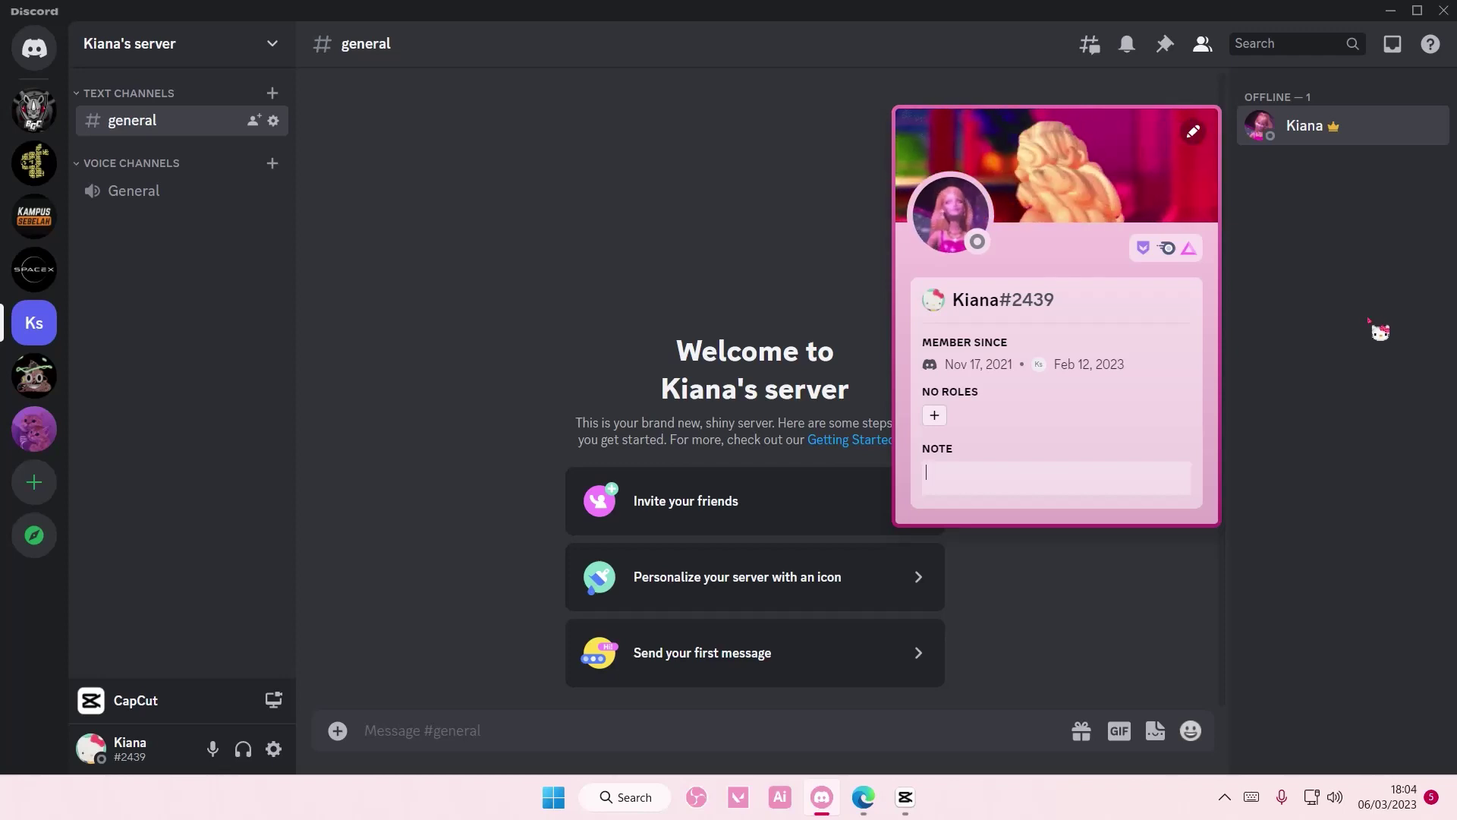
left_click(1380, 332)
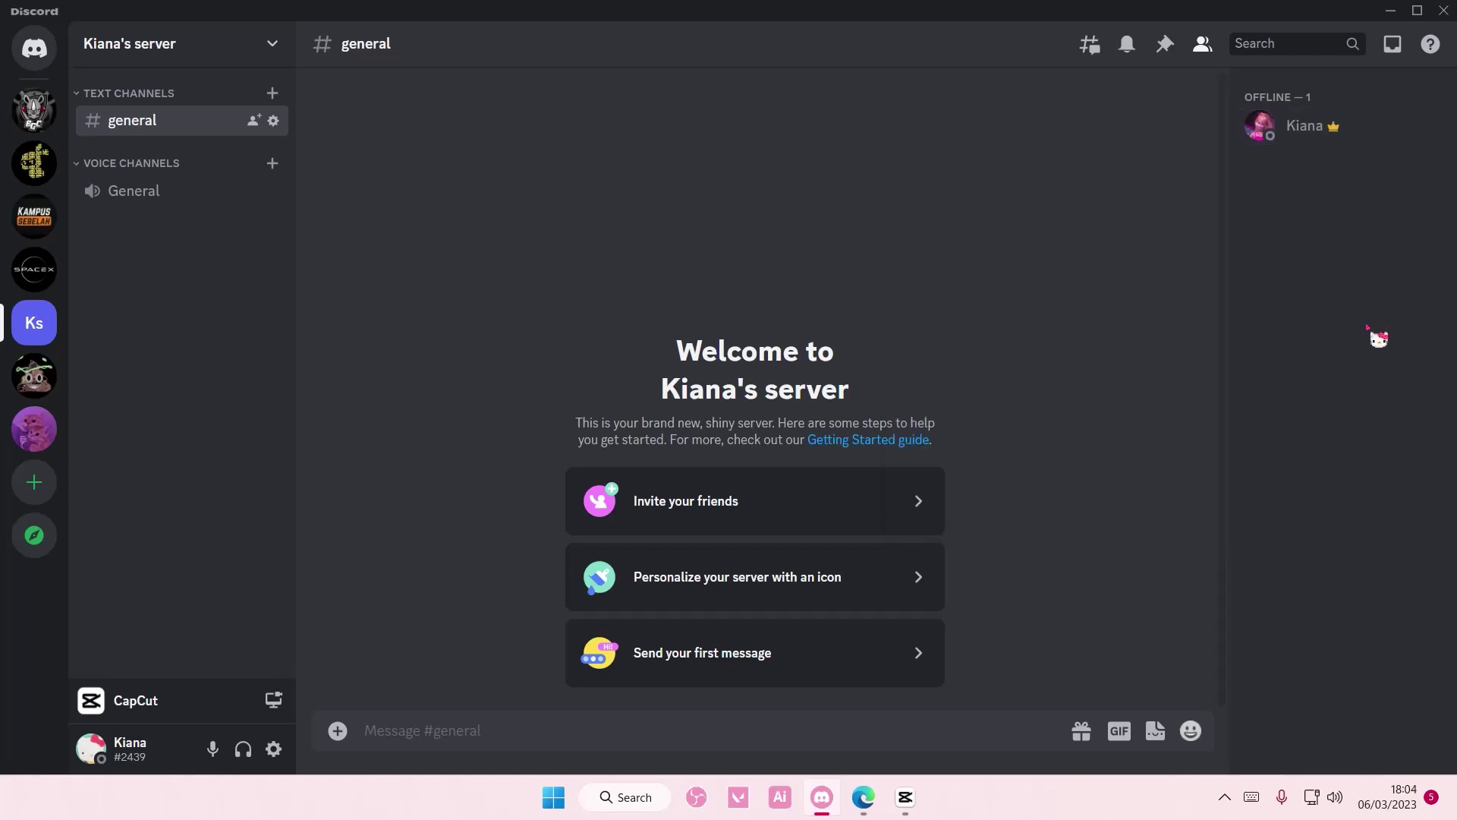